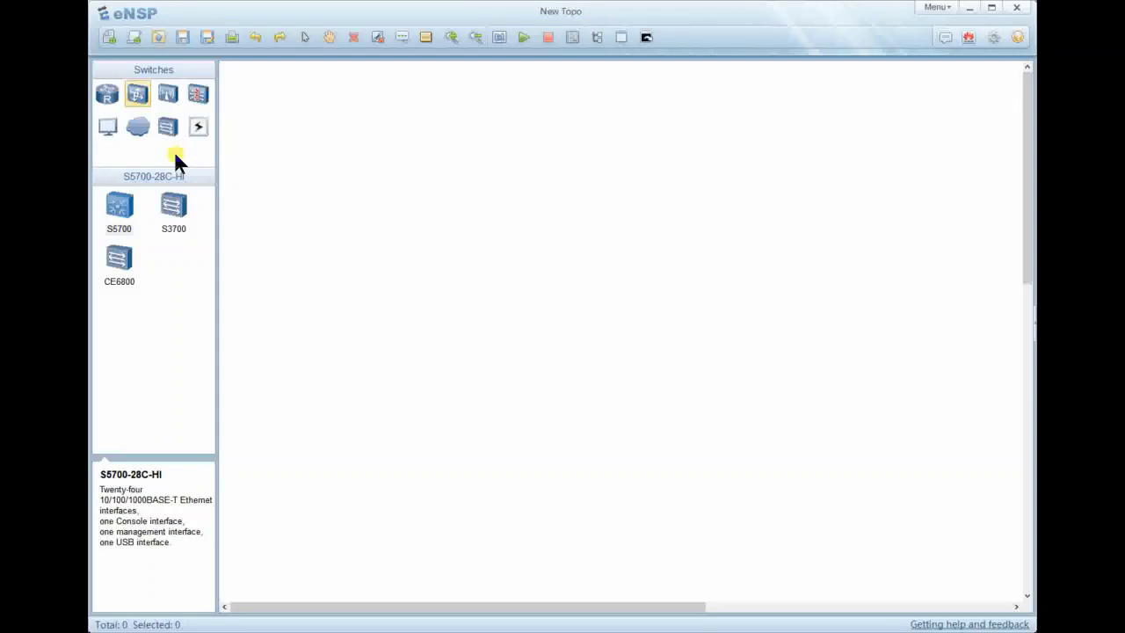
Look through the available router, switch, WLAN, firewall, end-device and connection types for building a topology
left_click(106, 93)
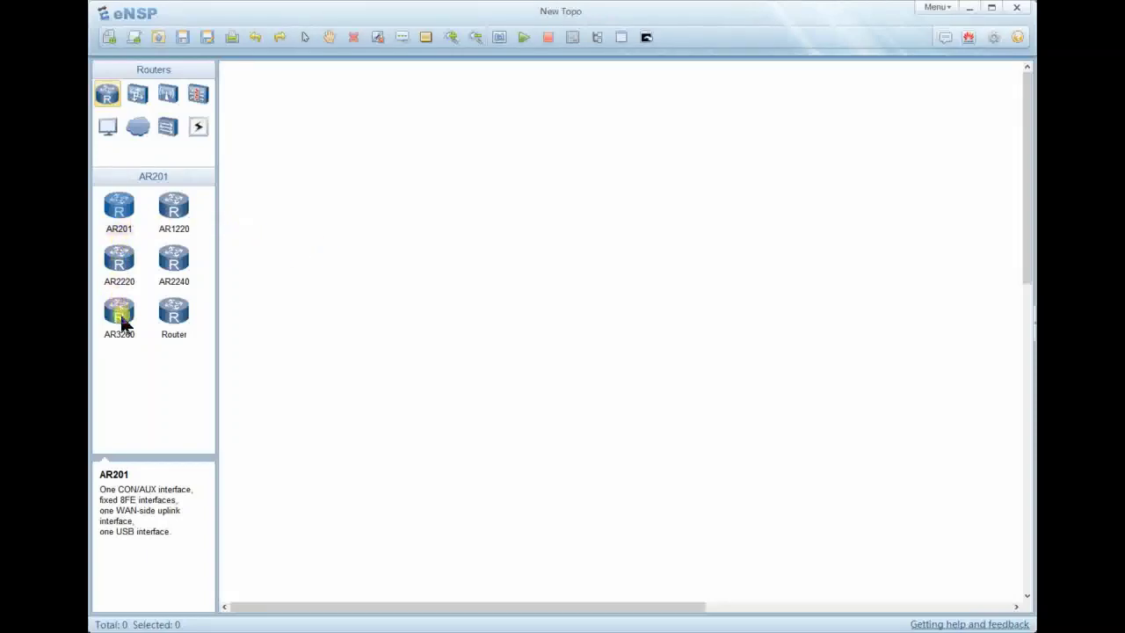
left_click(125, 265)
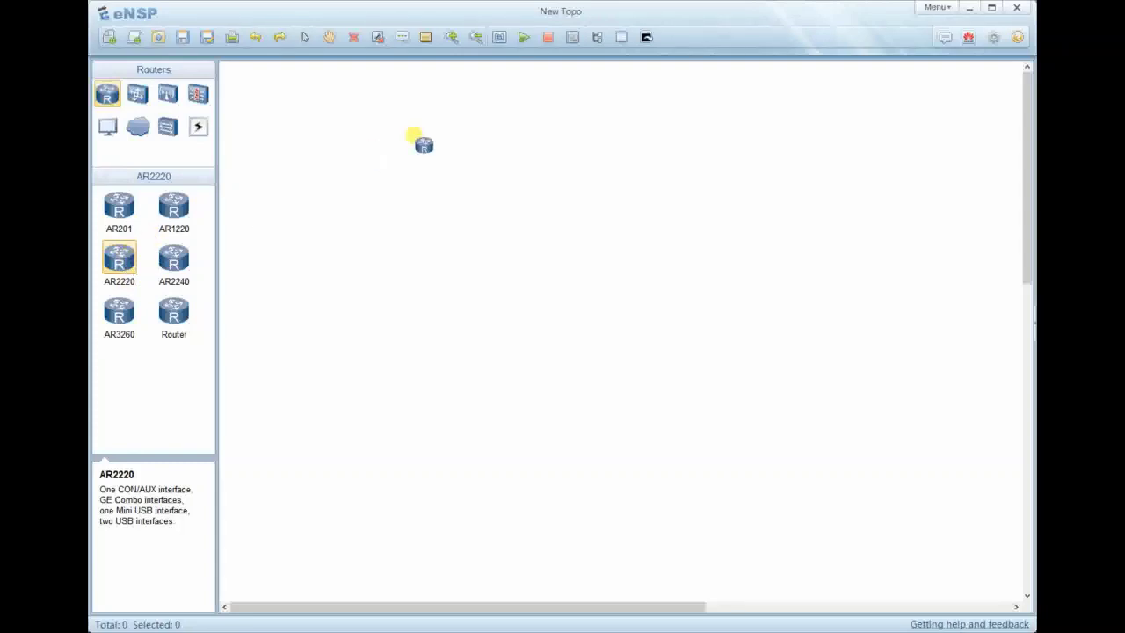
left_click(117, 263)
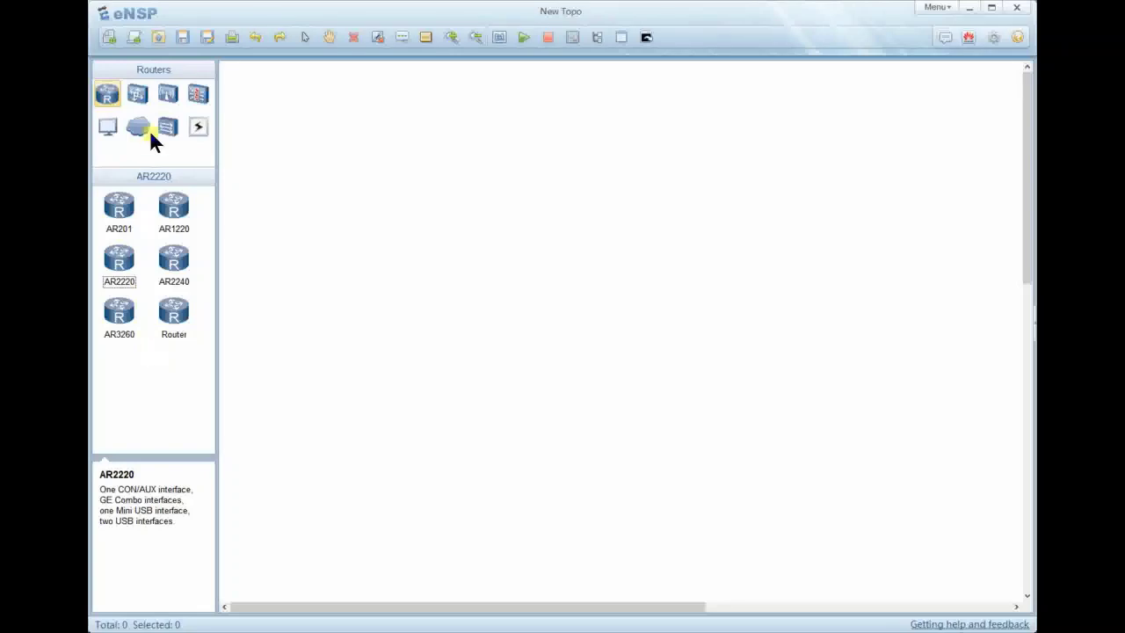
left_click(136, 94)
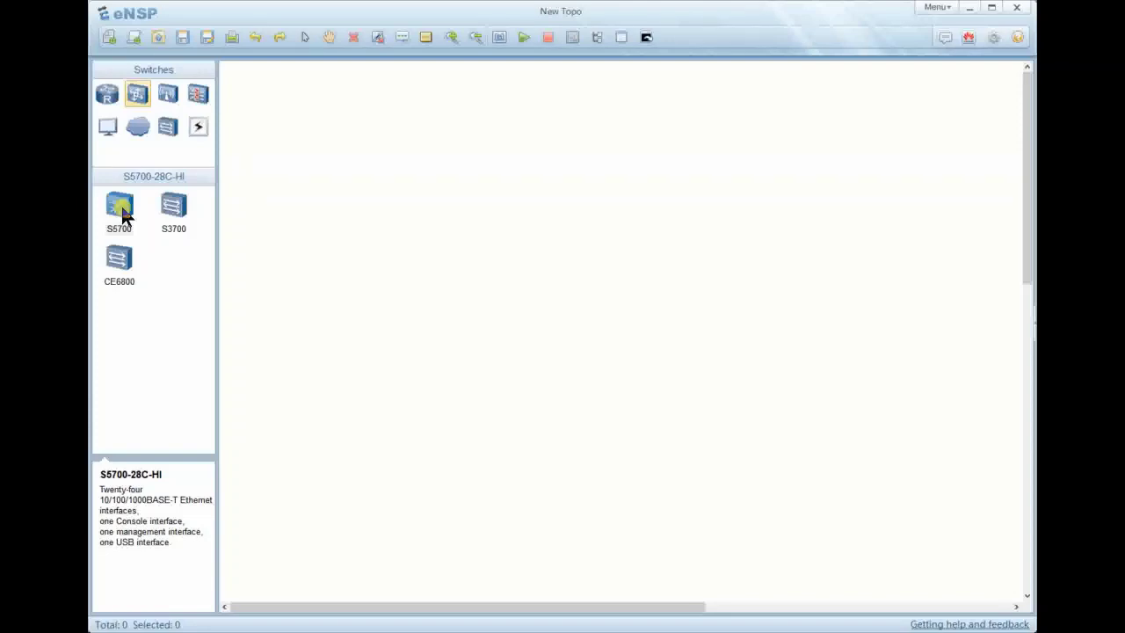
left_click(166, 96)
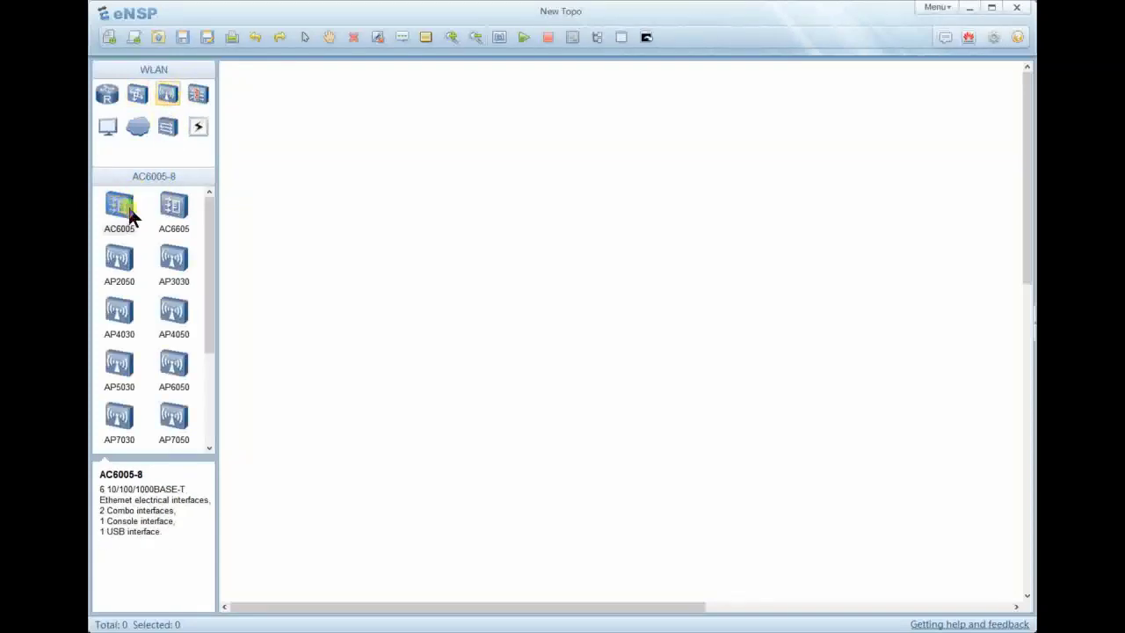
left_click(122, 271)
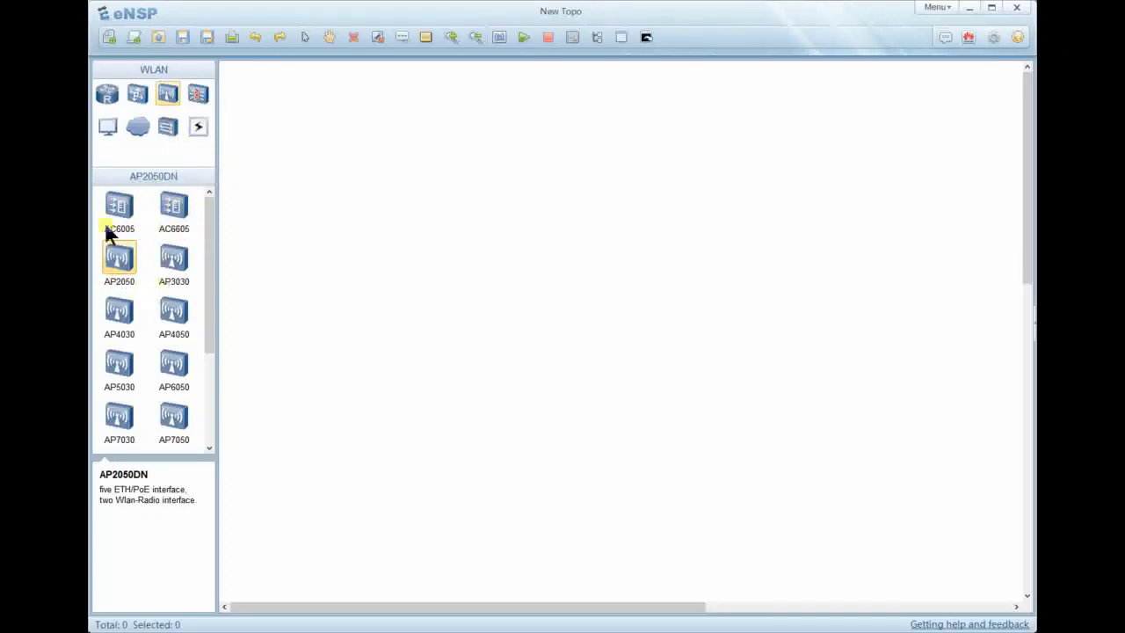
left_click(194, 95)
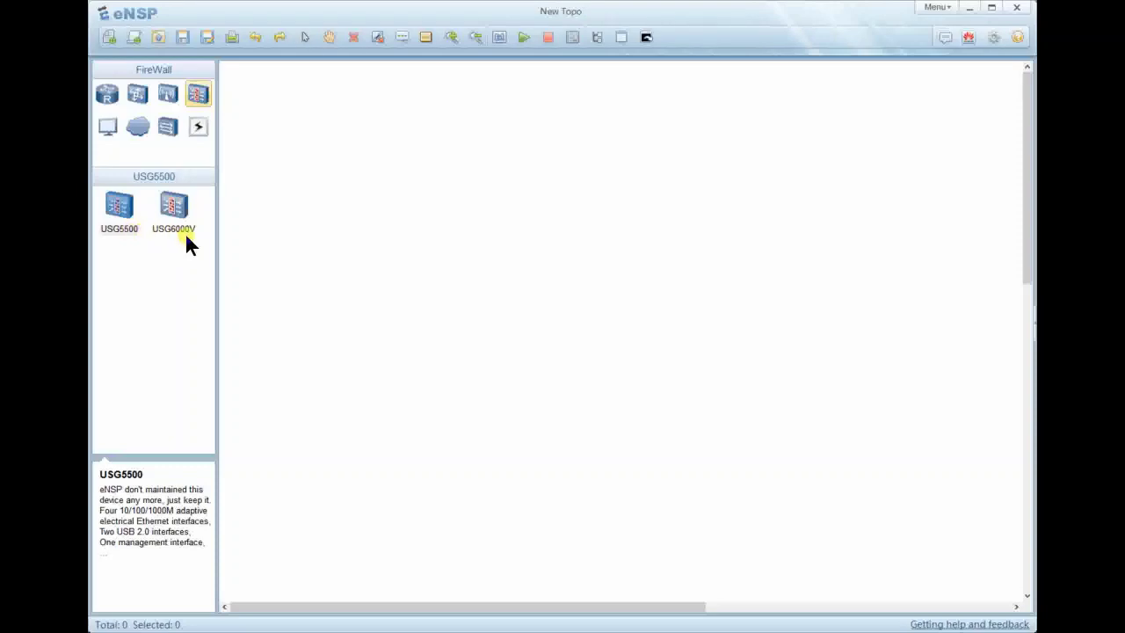
left_click(107, 129)
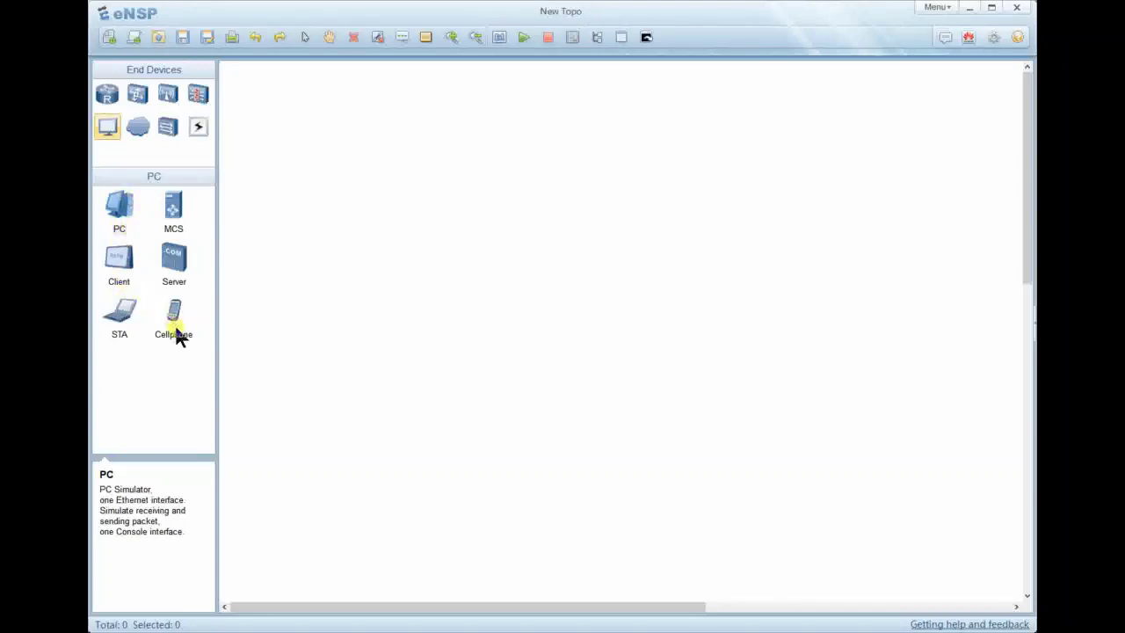
left_click(197, 128)
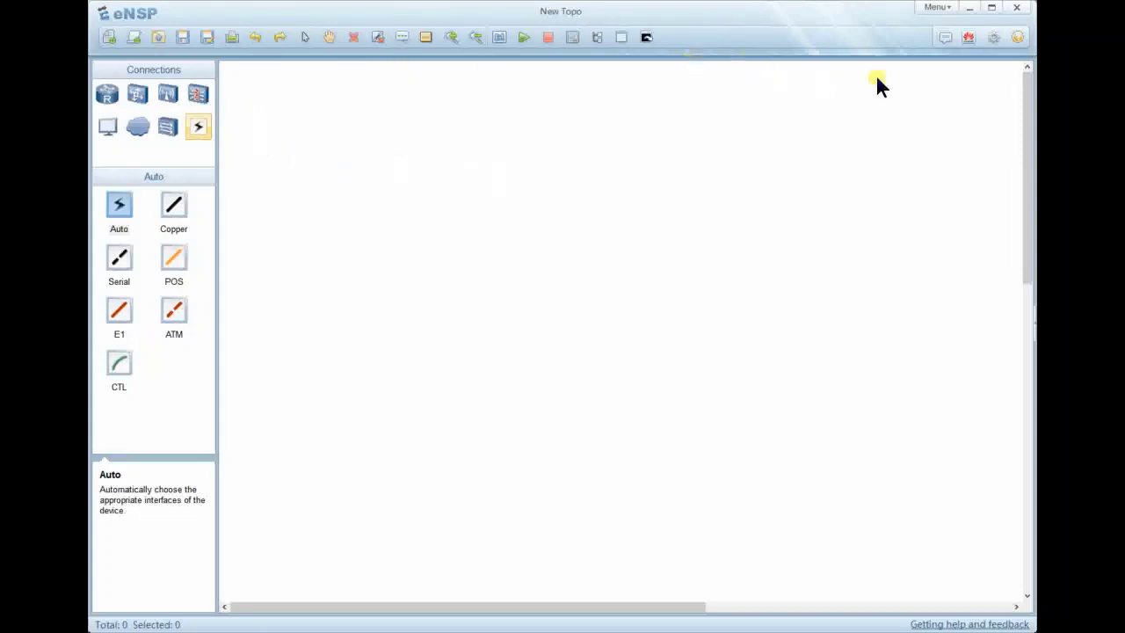
left_click_drag(904, 217, 621, 194)
Add one AR1220 router and one AR201 router to the empty topology
left_click(105, 96)
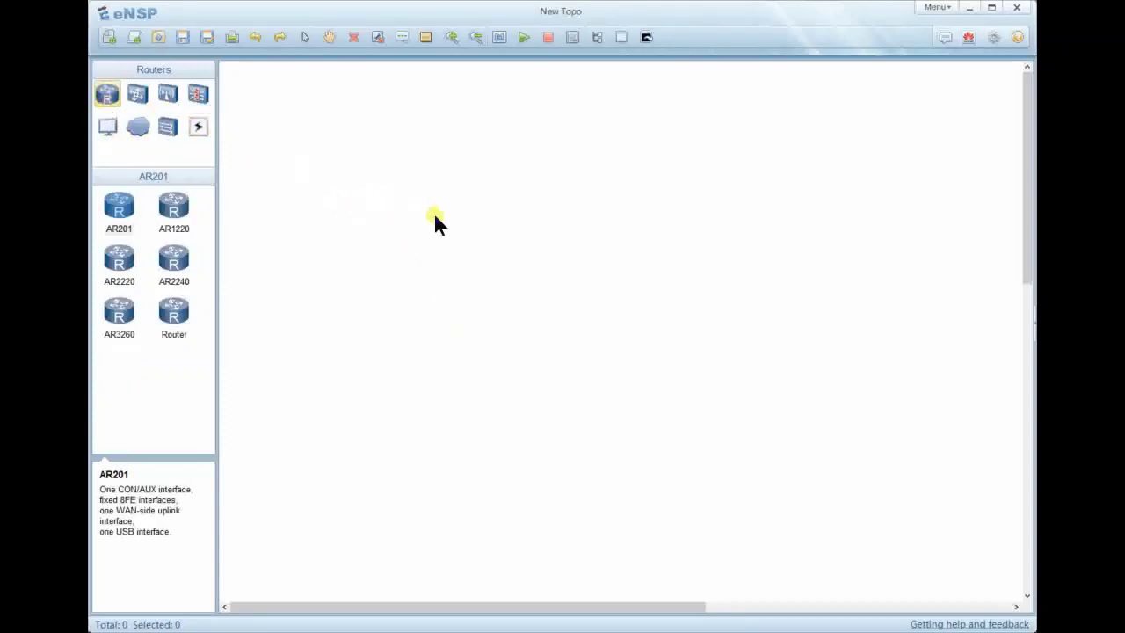
left_click_drag(174, 207, 437, 184)
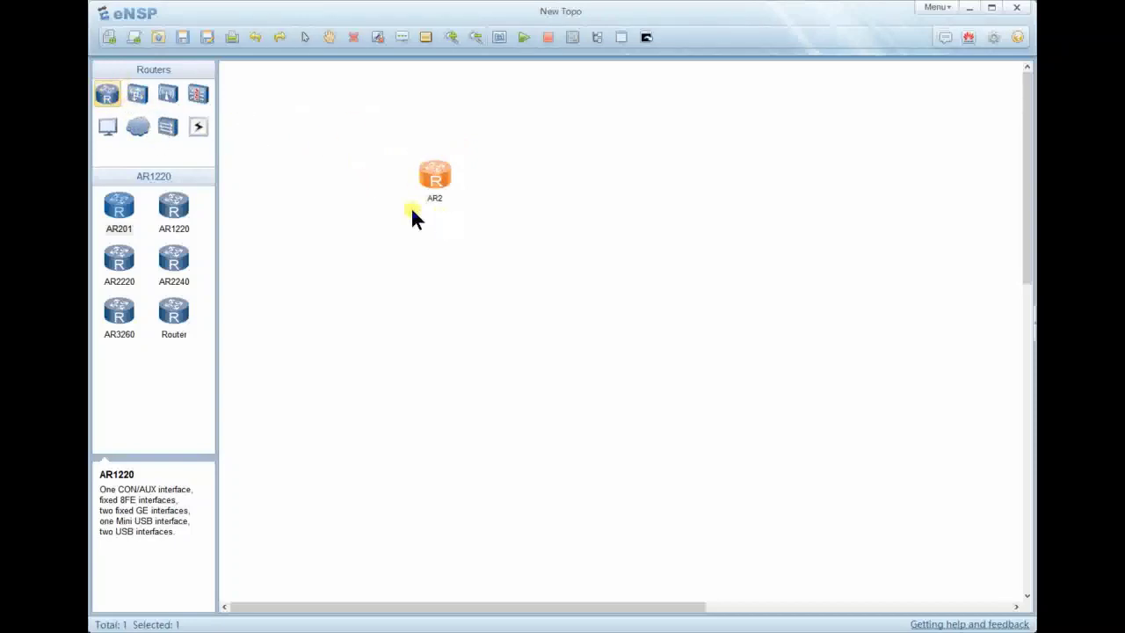
left_click(123, 209)
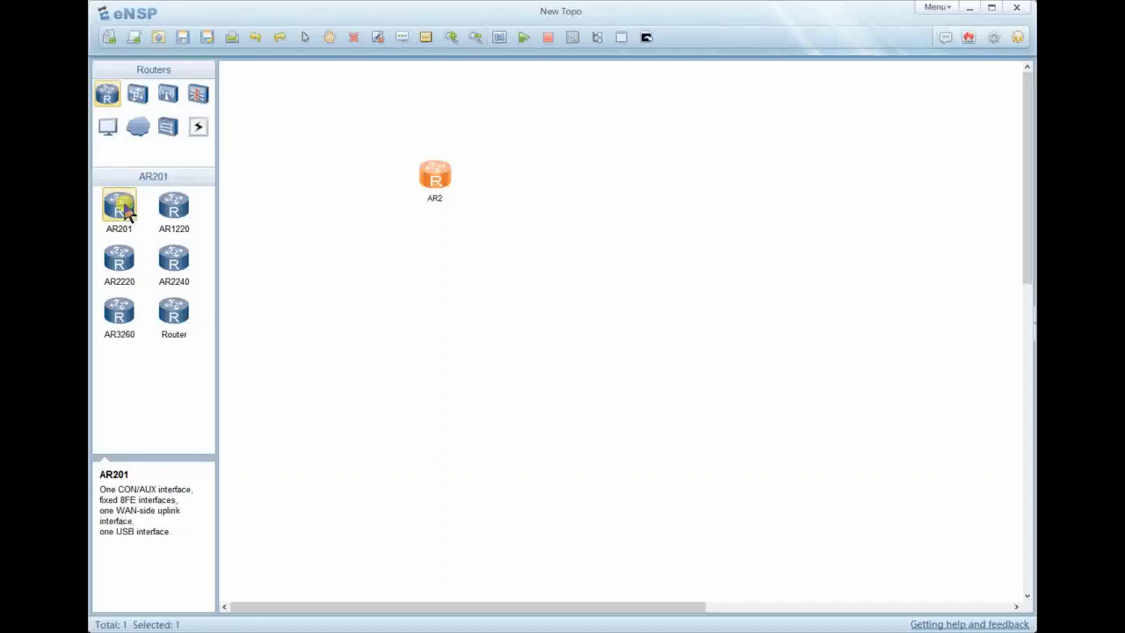
left_click(495, 252)
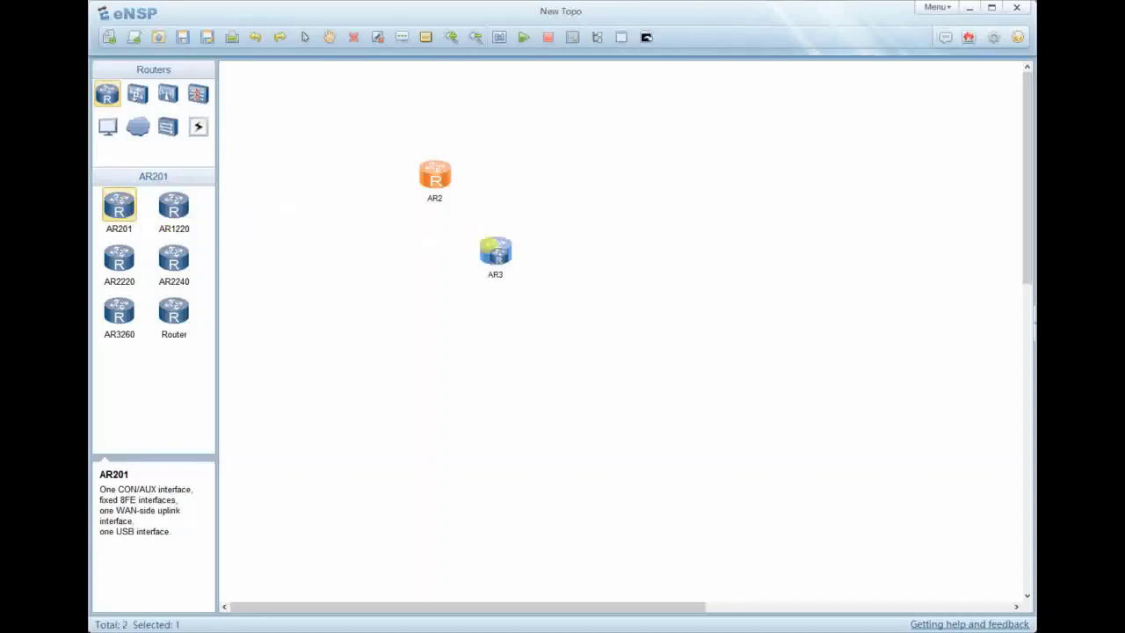
right_click(368, 270)
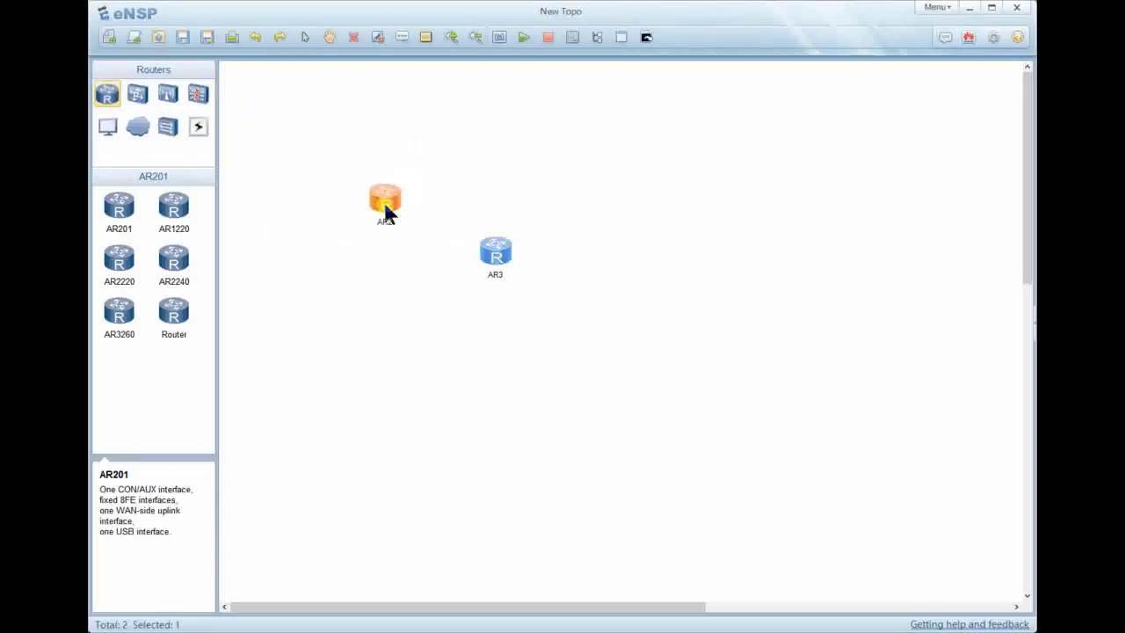
Space routers AR2 and AR3 apart in a roughly level row and show the available connection types
left_click_drag(501, 256, 683, 222)
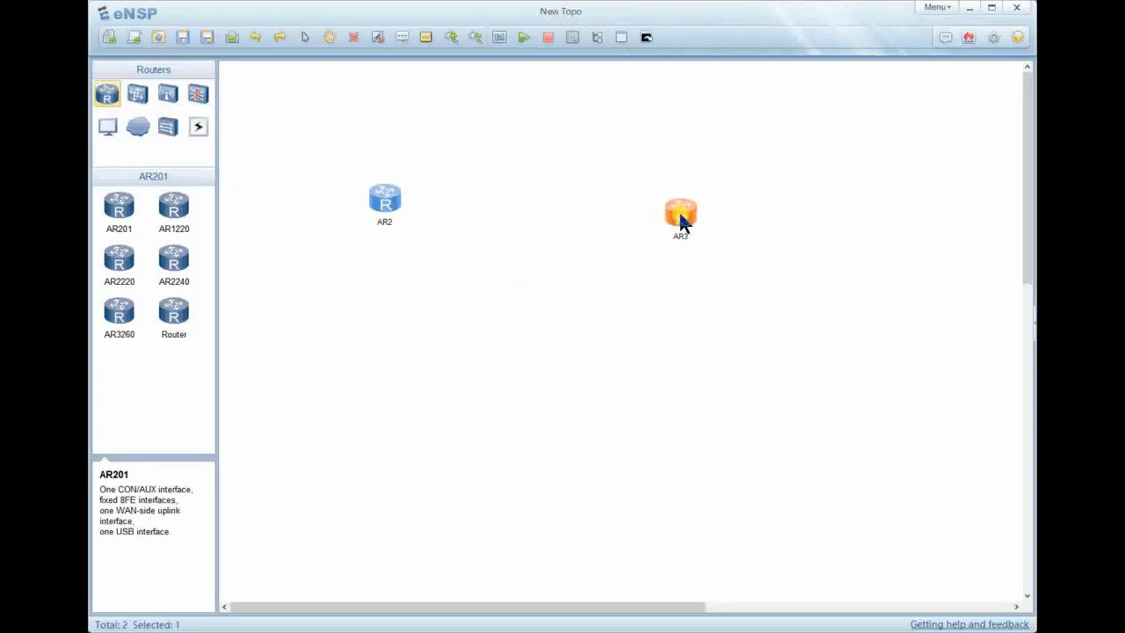
left_click(402, 192)
left_click_drag(397, 201, 409, 224)
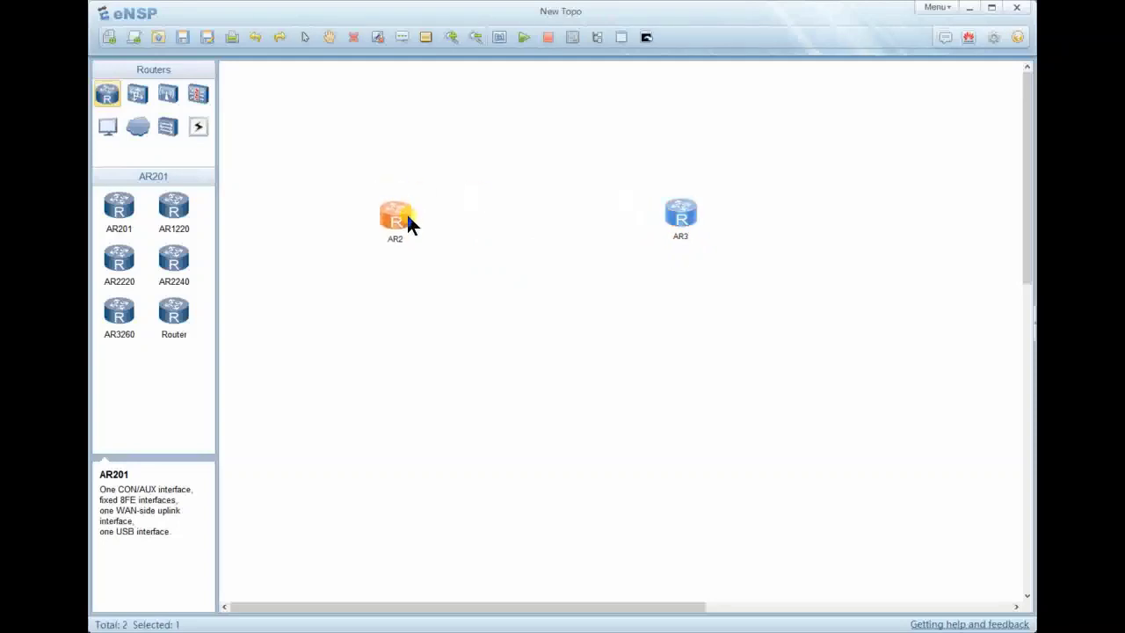
left_click_drag(683, 220, 720, 227)
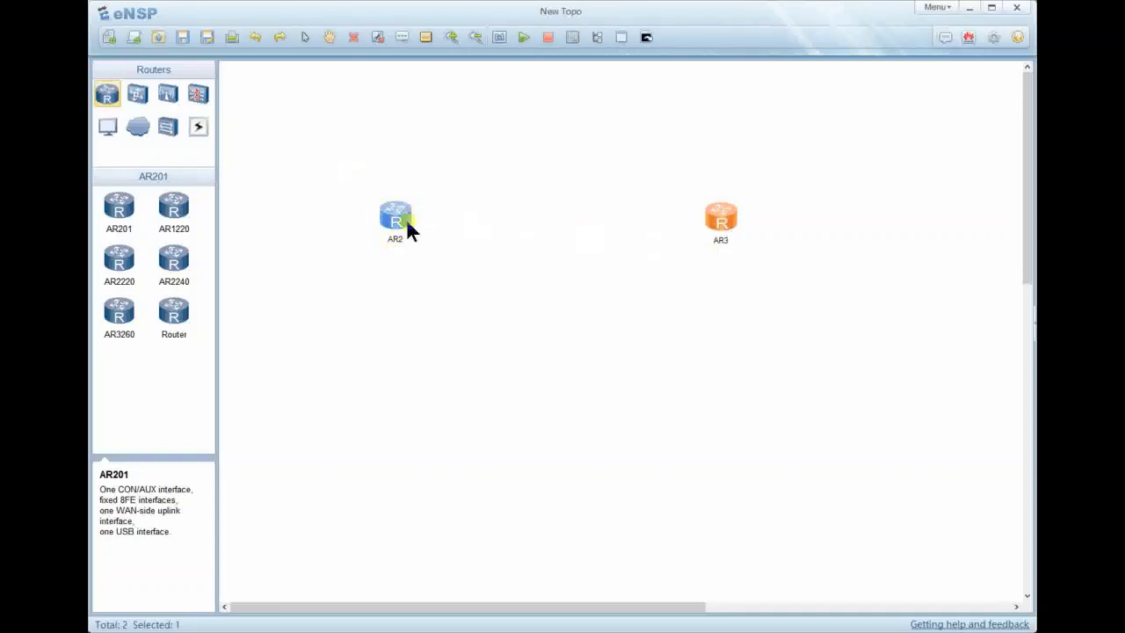
left_click(197, 130)
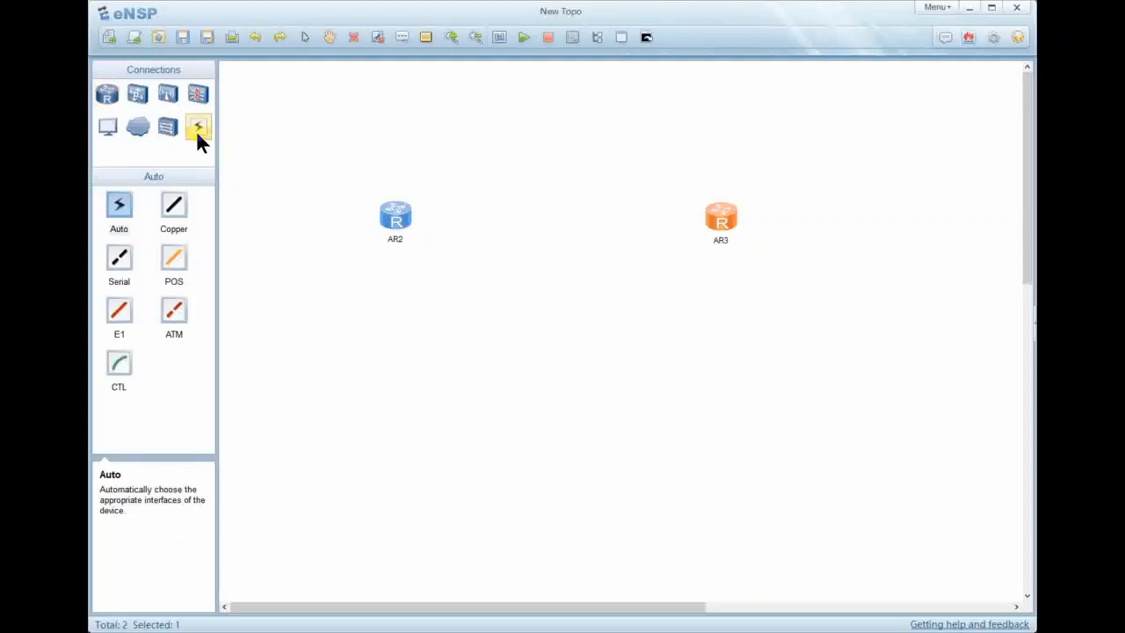
left_click(124, 211)
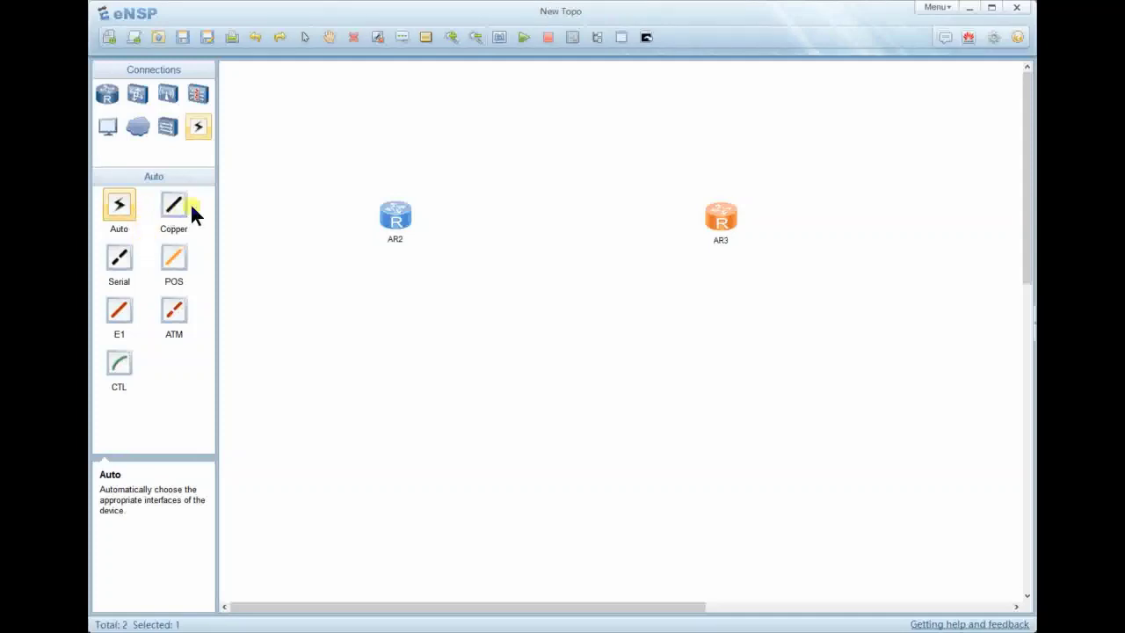
right_click(207, 261)
left_click(966, 9)
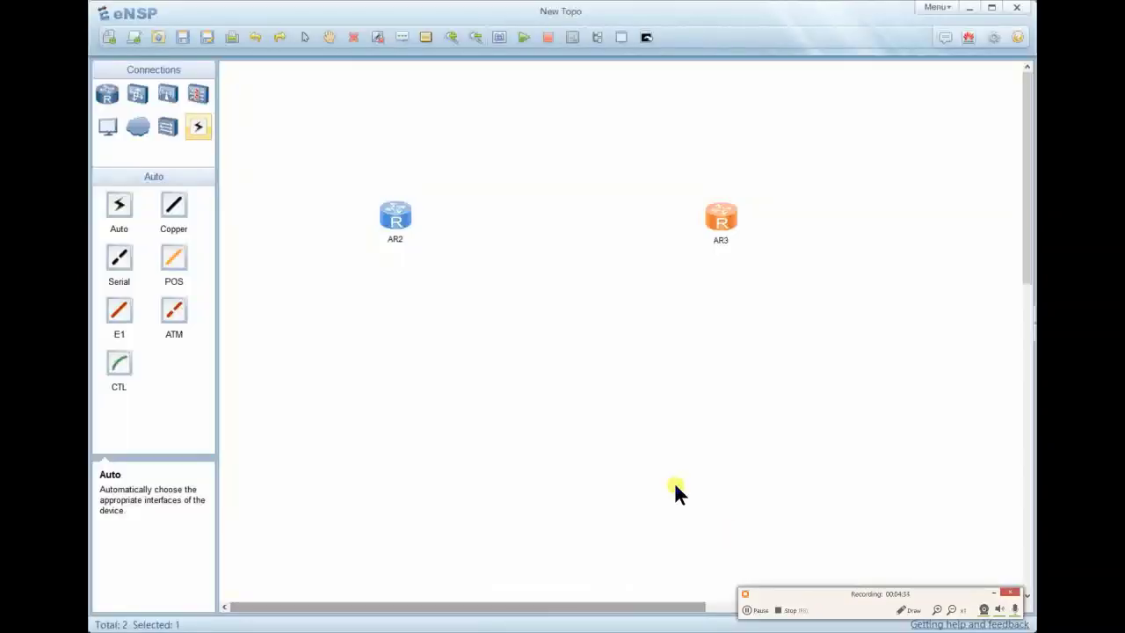
left_click(1009, 593)
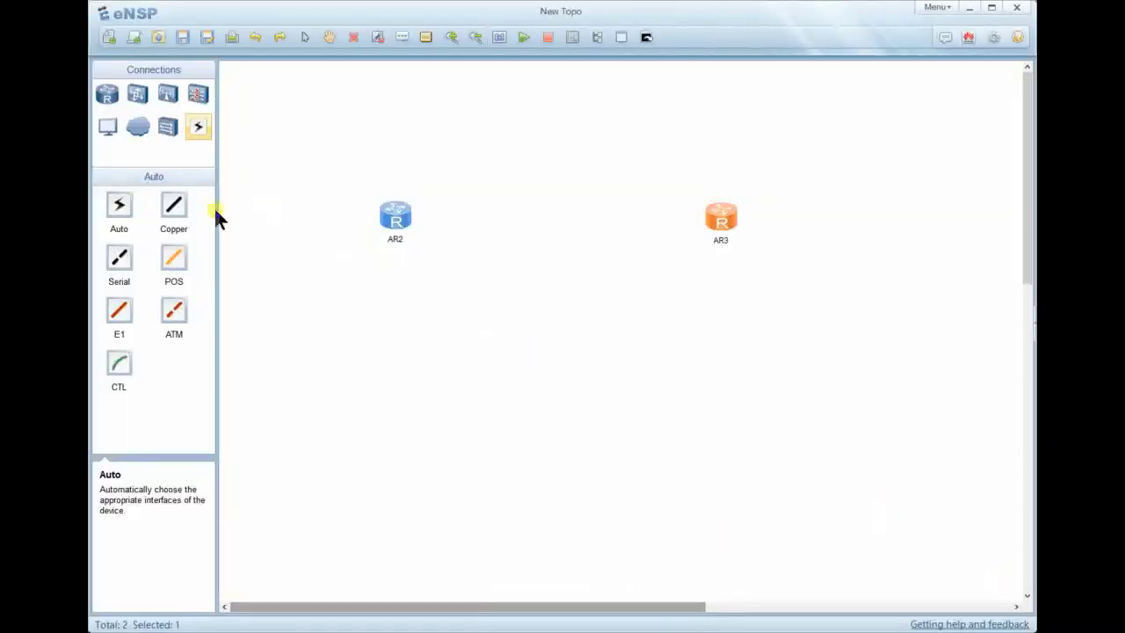
Connect AR2's GE 0/0/0 interface to AR3's Ethernet 0/0/0 interface with a Copper cable
left_click(174, 211)
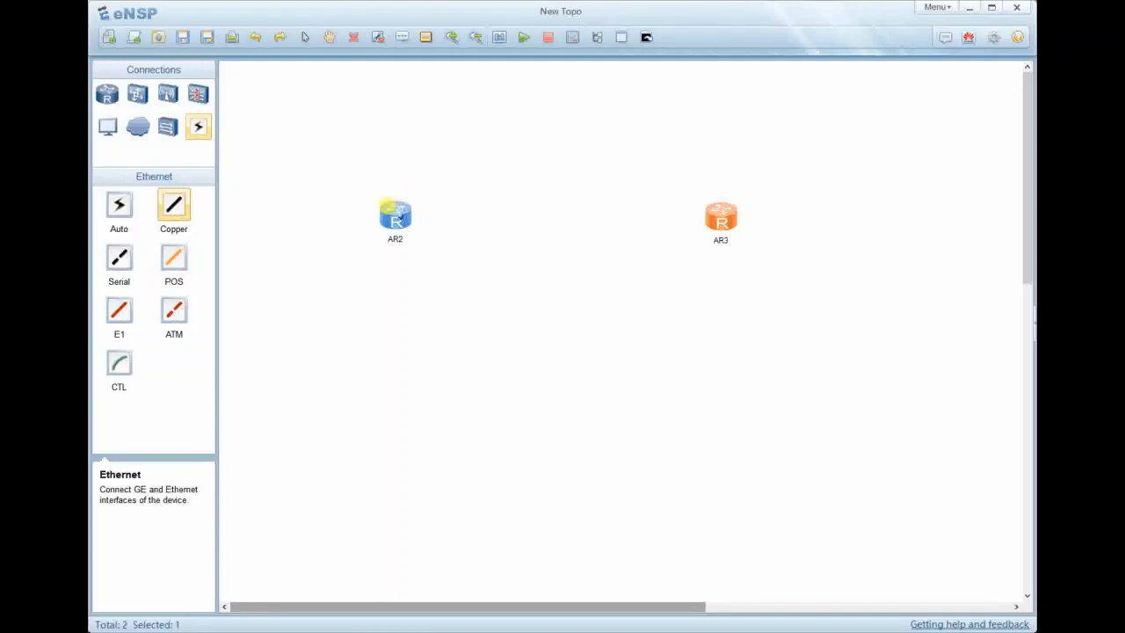
left_click(397, 217)
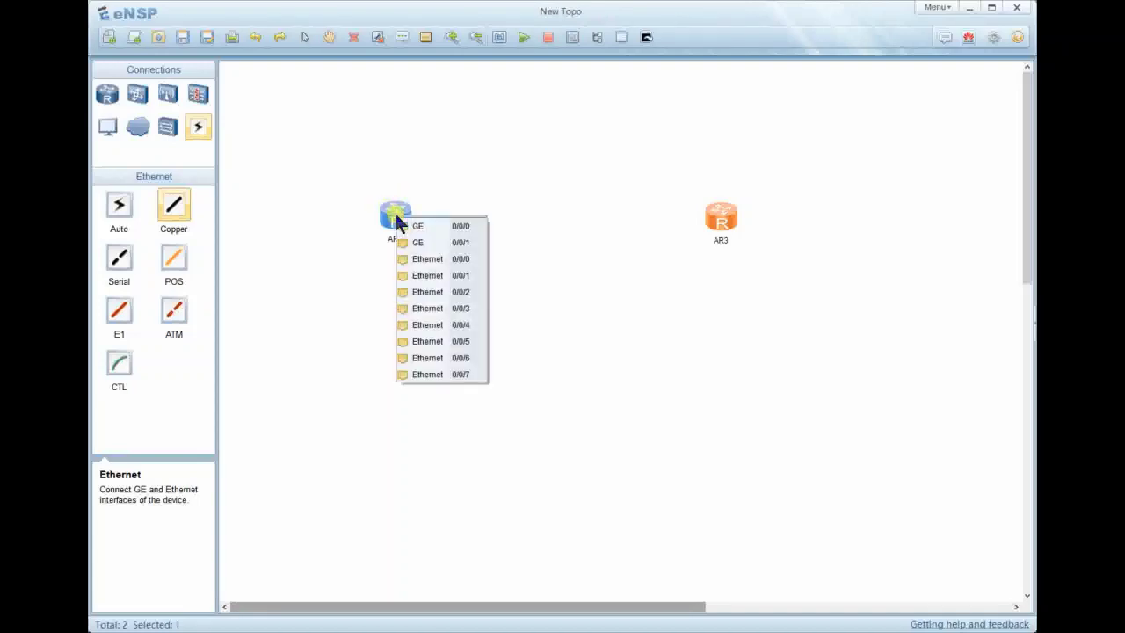
left_click(442, 227)
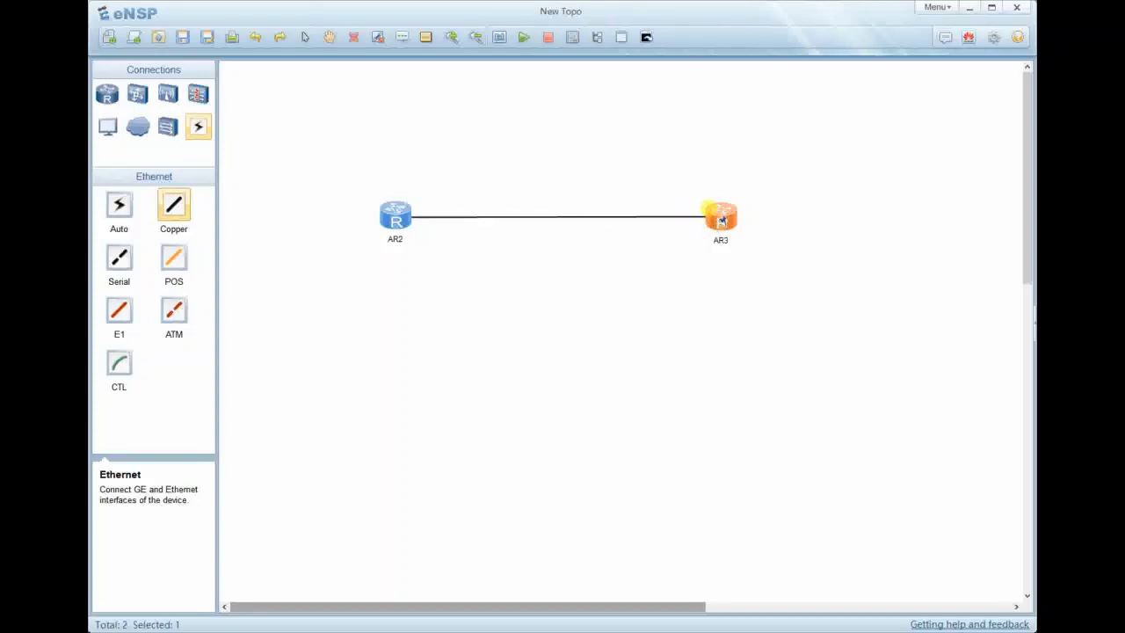
left_click(720, 220)
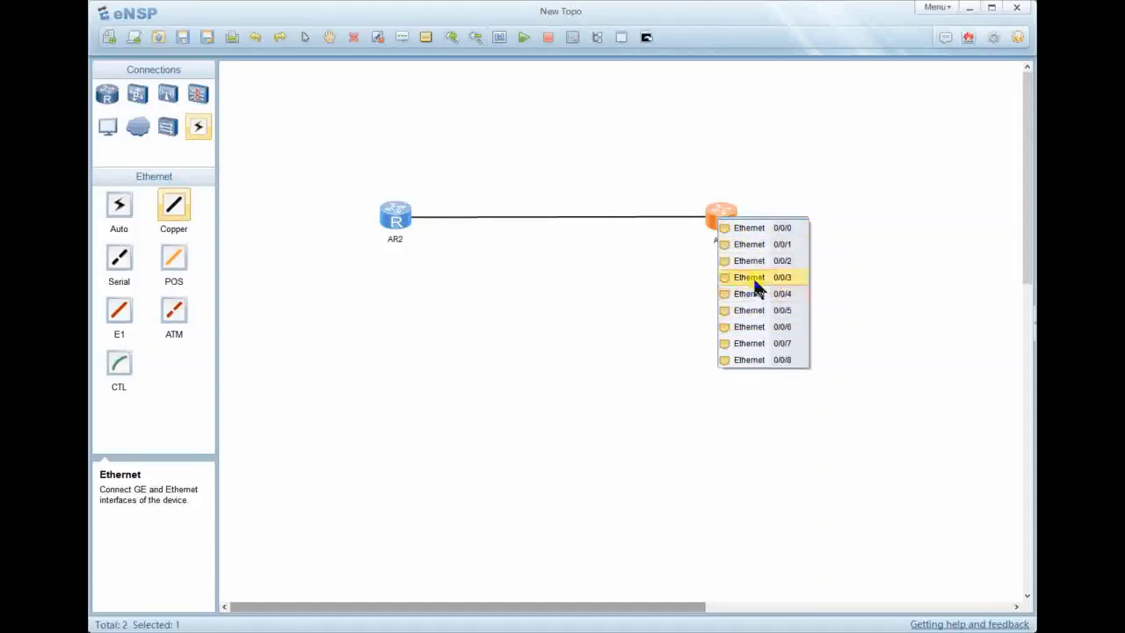
left_click(761, 226)
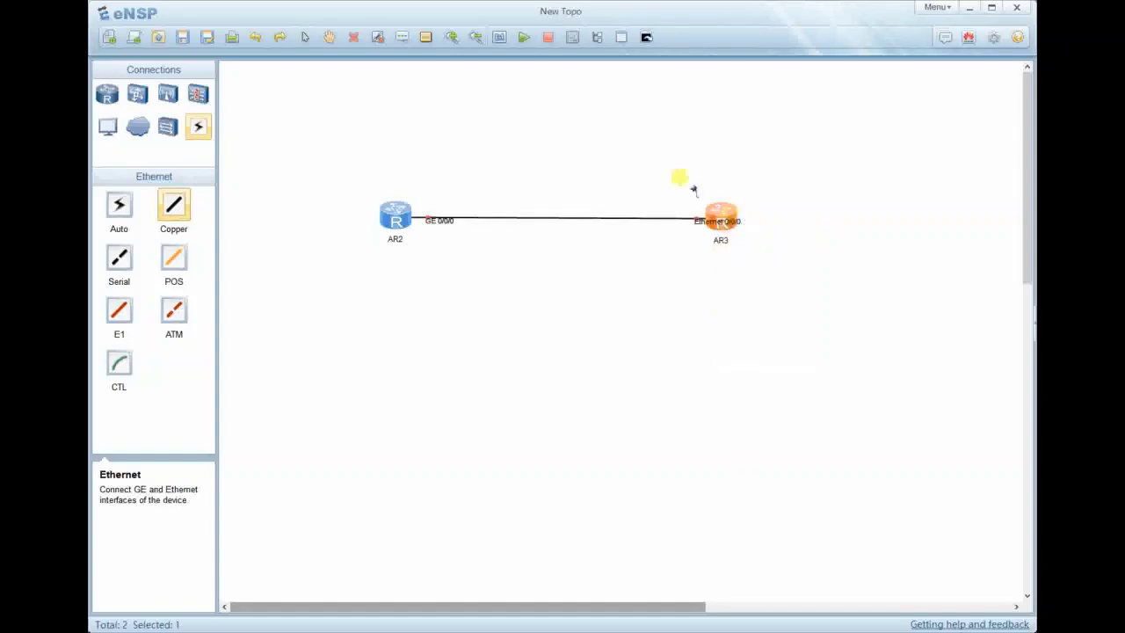
right_click(651, 150)
Move the interface labels above the link line and shift AR3 slightly farther from AR2
left_click_drag(703, 219, 669, 208)
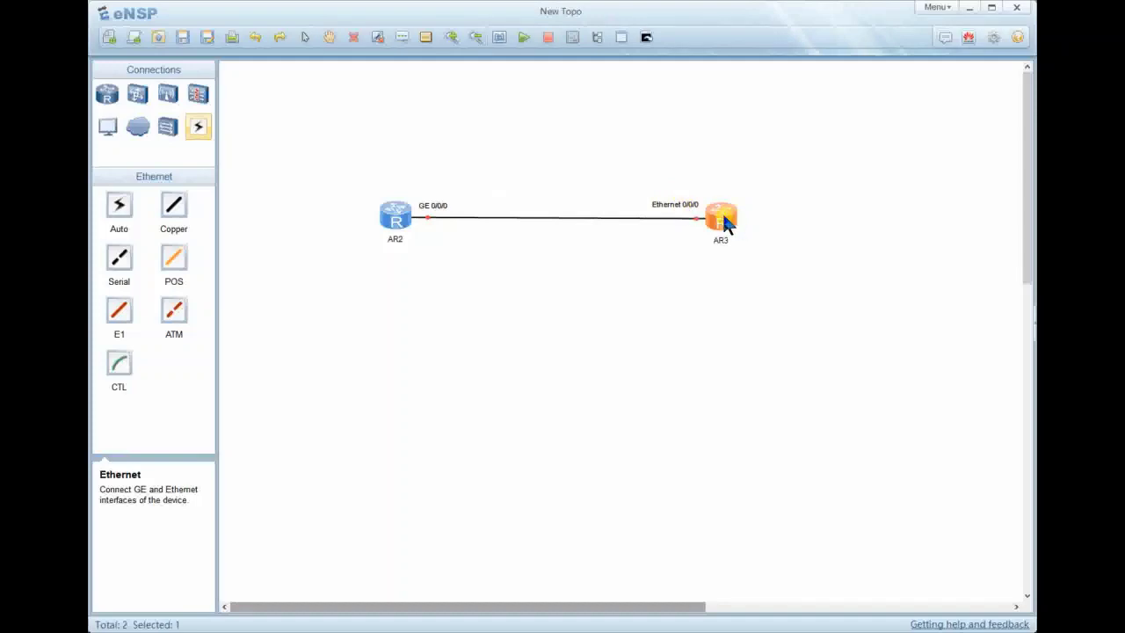
left_click_drag(738, 218, 739, 212)
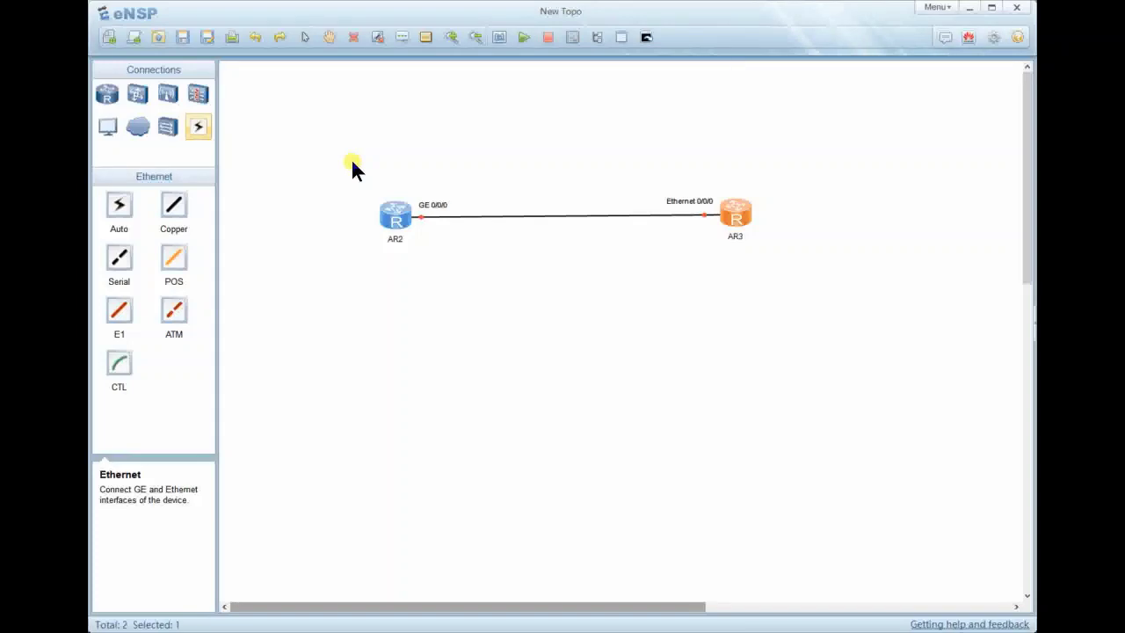
Add an S5700 switch above the link between the routers and an AP2050 access point below it
left_click(138, 94)
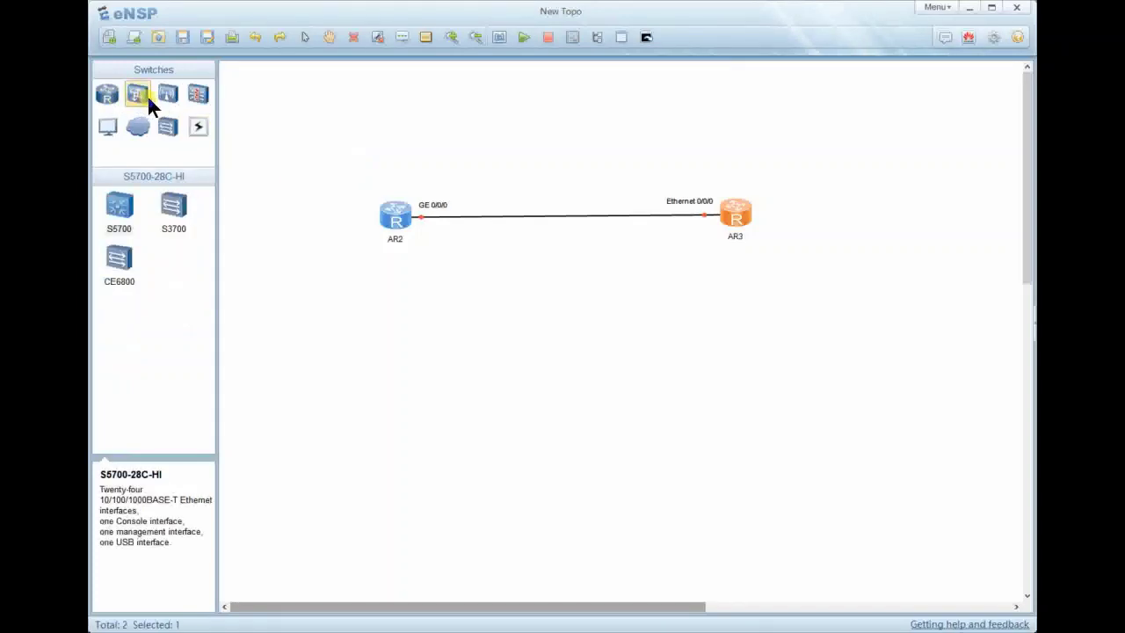
left_click(119, 205)
left_click(460, 123)
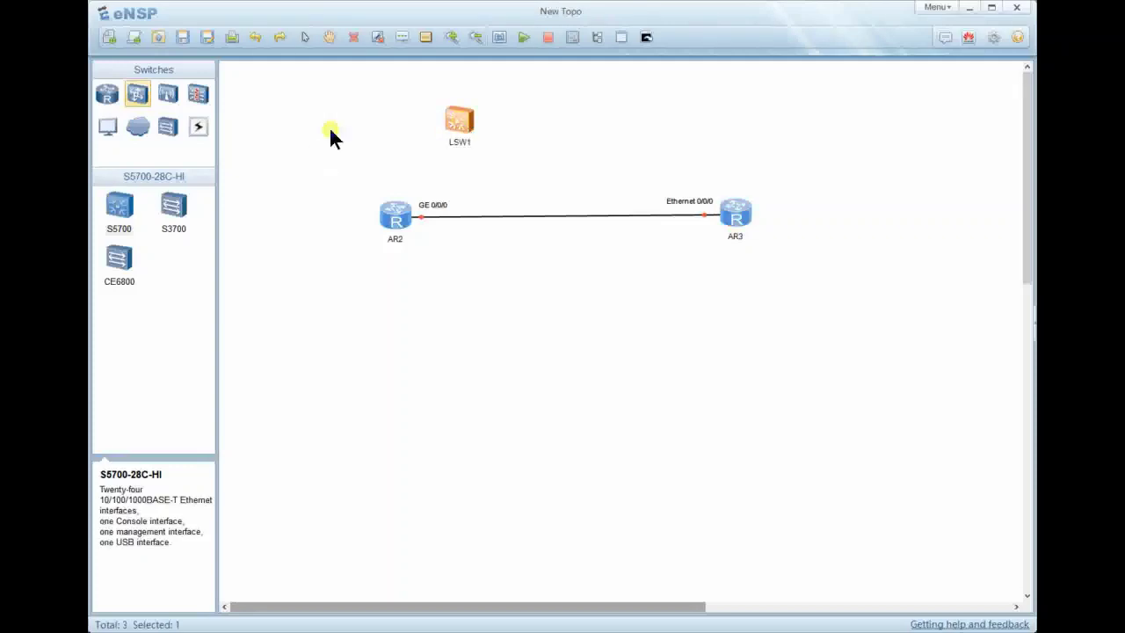
left_click(169, 93)
left_click(123, 266)
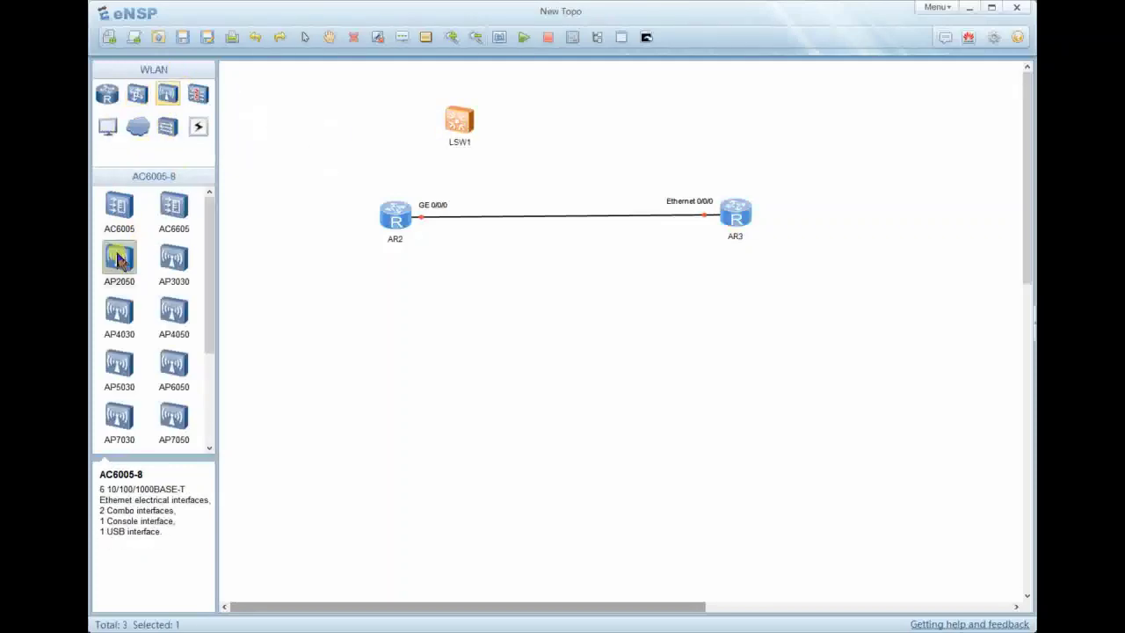
left_click(457, 309)
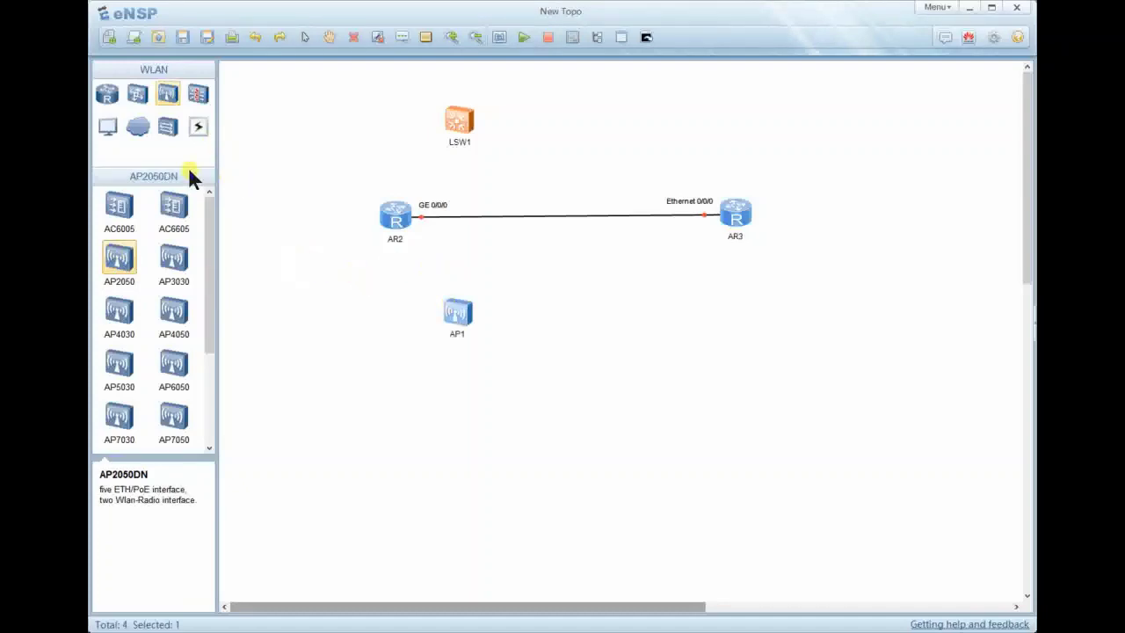
Add a USG6000V firewall below the router link, level with the access point, and clear the selection
left_click(197, 95)
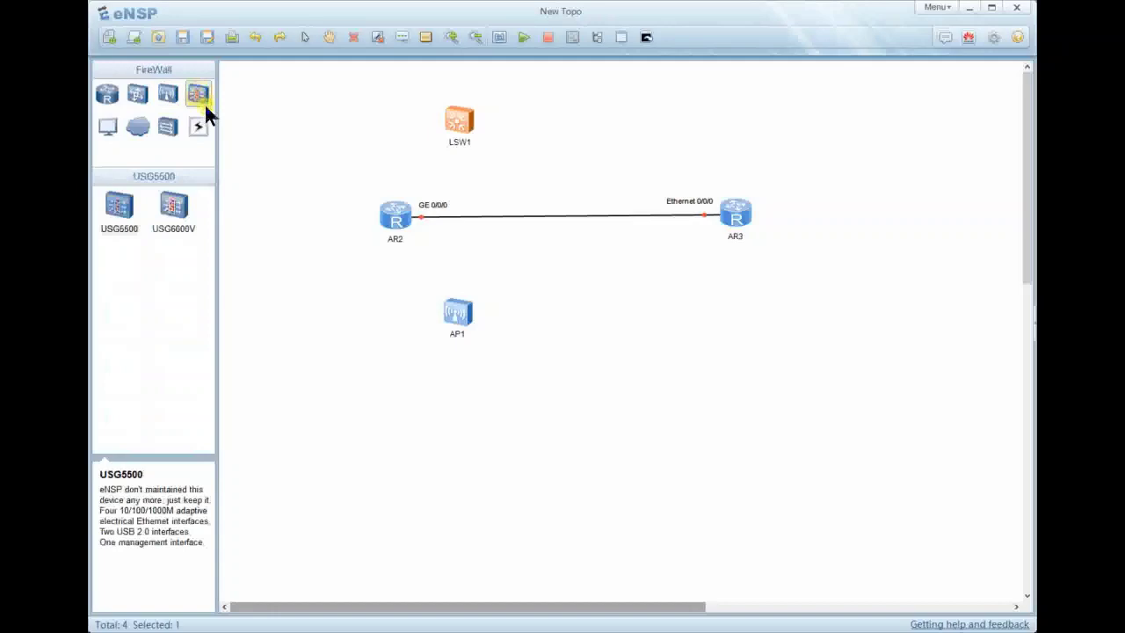
left_click(174, 211)
left_click(652, 317)
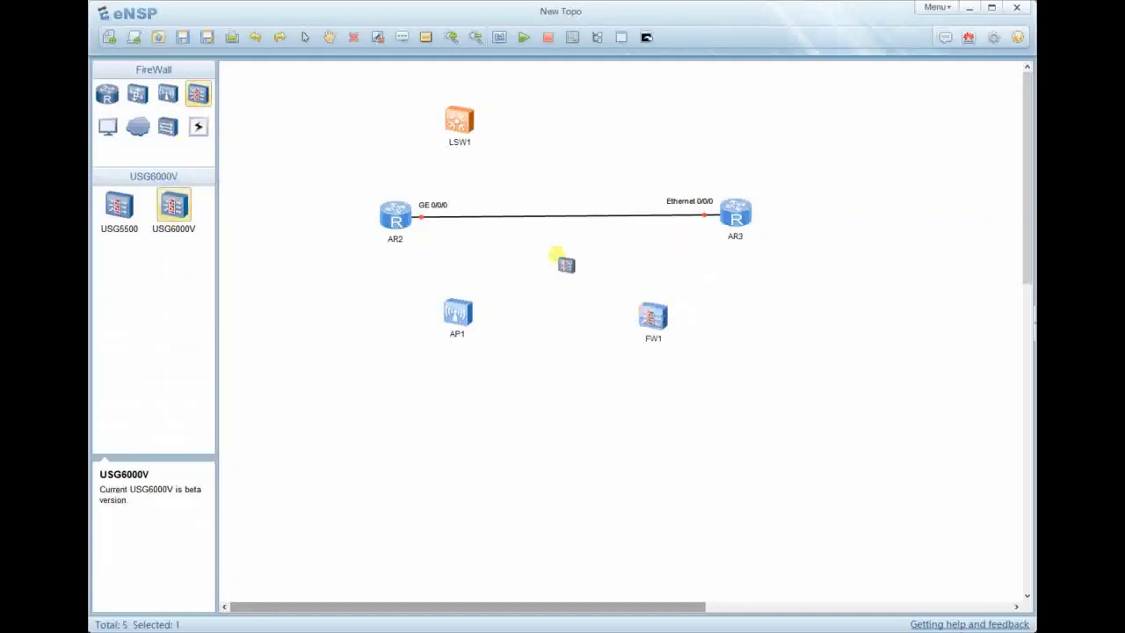
right_click(557, 259)
left_click(263, 143)
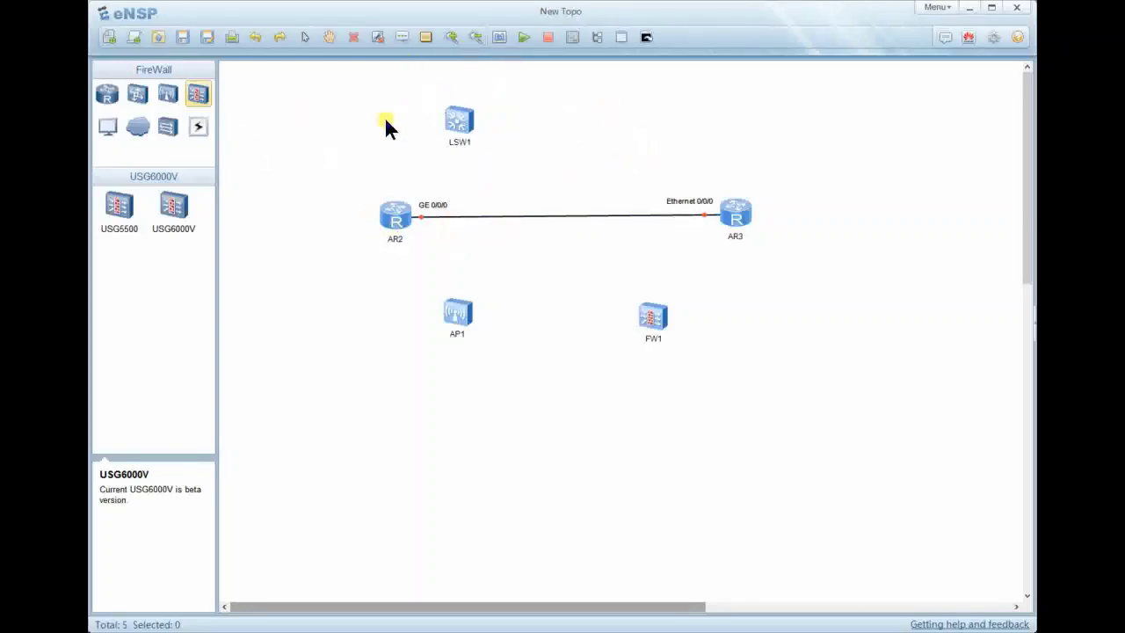
Move the LSW1 switch directly above AR2 and slightly reposition AP1 and FW1 below the router link
left_click_drag(464, 136, 402, 141)
left_click(345, 130)
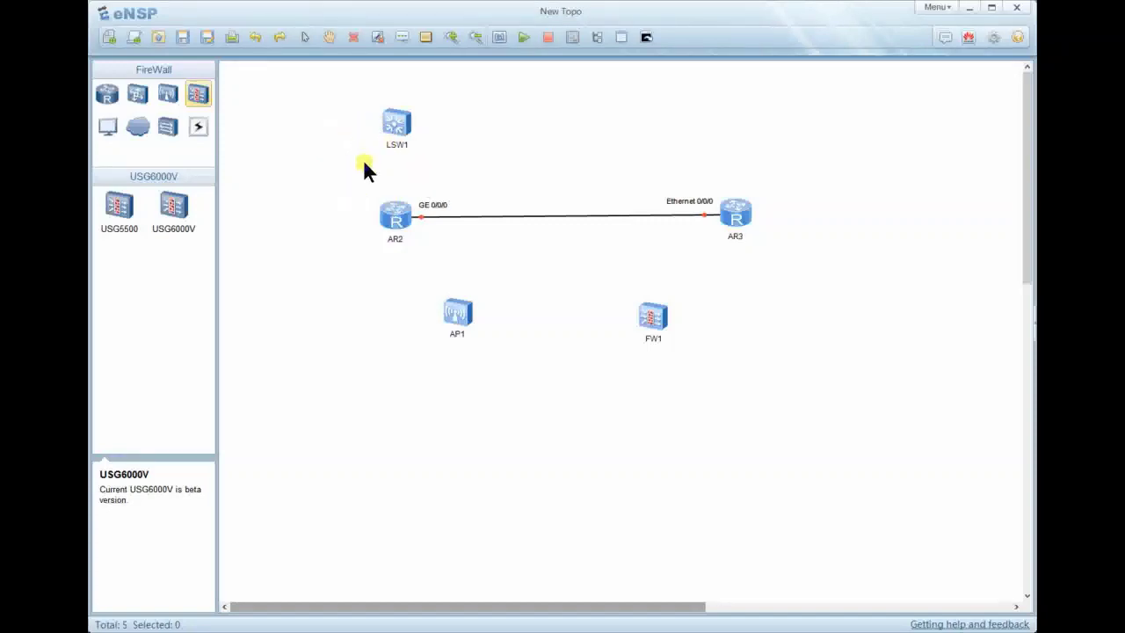
left_click_drag(469, 318, 466, 331)
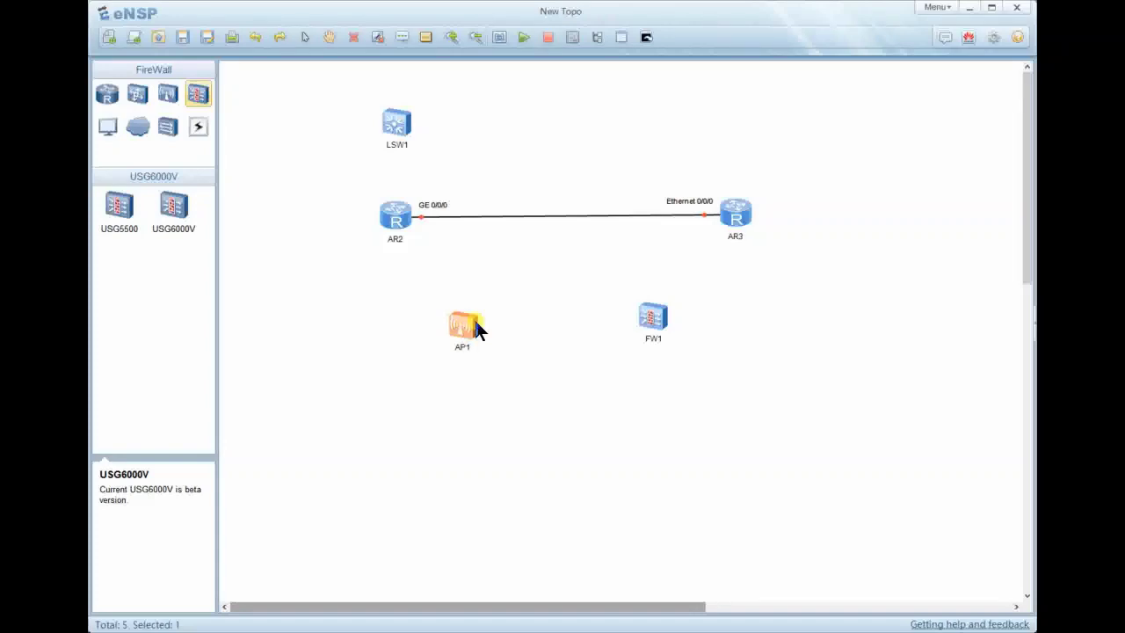
left_click(651, 315)
left_click_drag(651, 314, 646, 317)
left_click(601, 299)
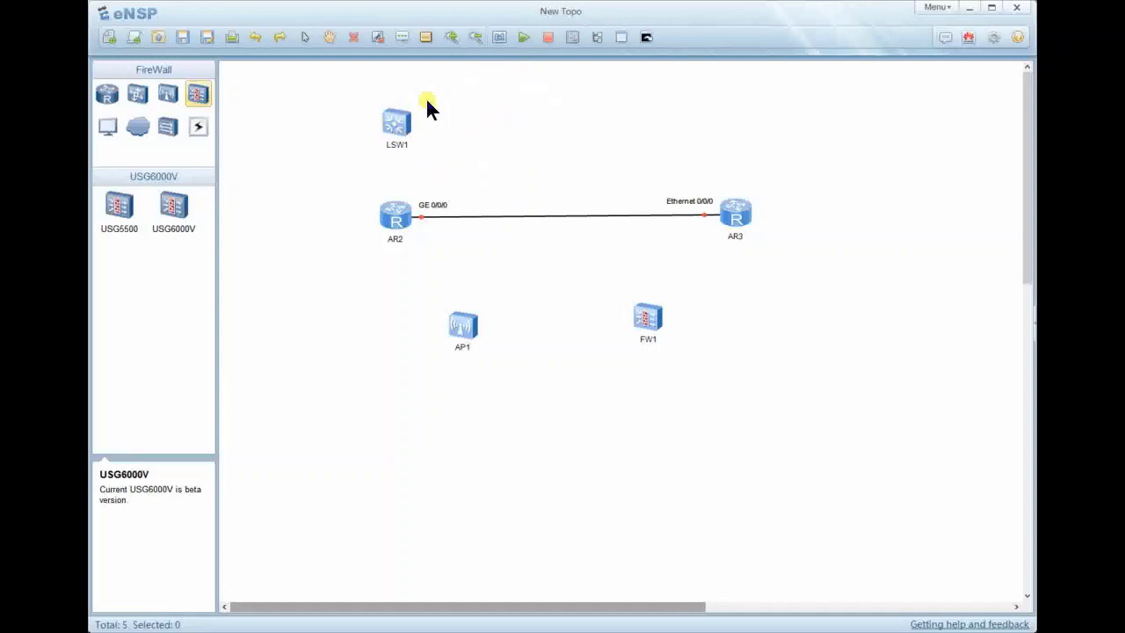
Start the LSW1 switch
left_click(391, 123)
right_click(391, 122)
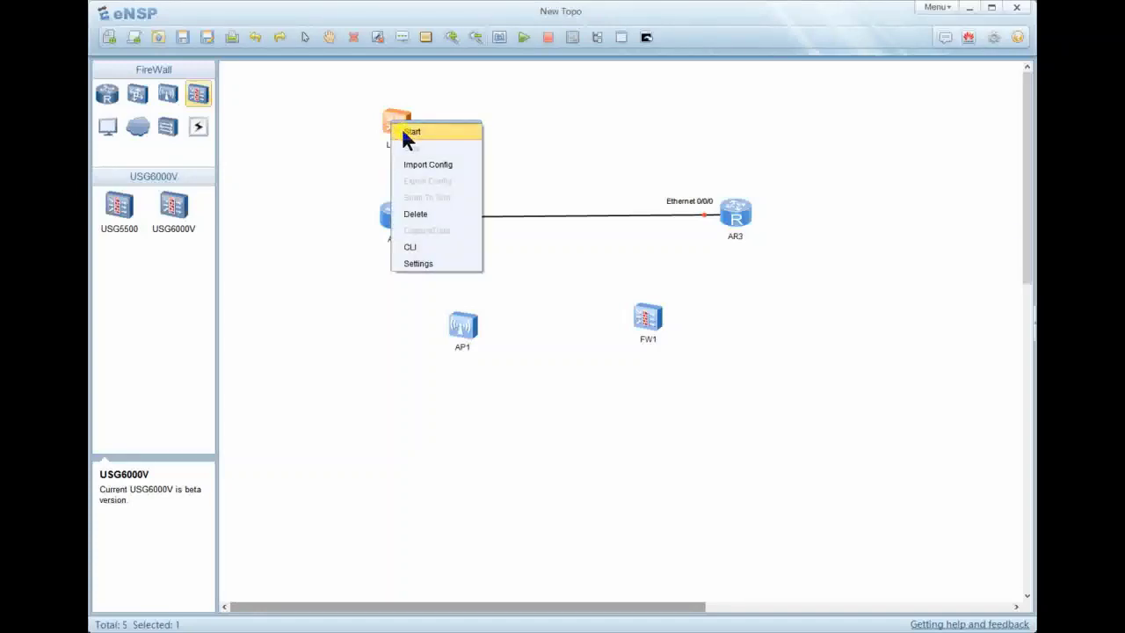
left_click(355, 150)
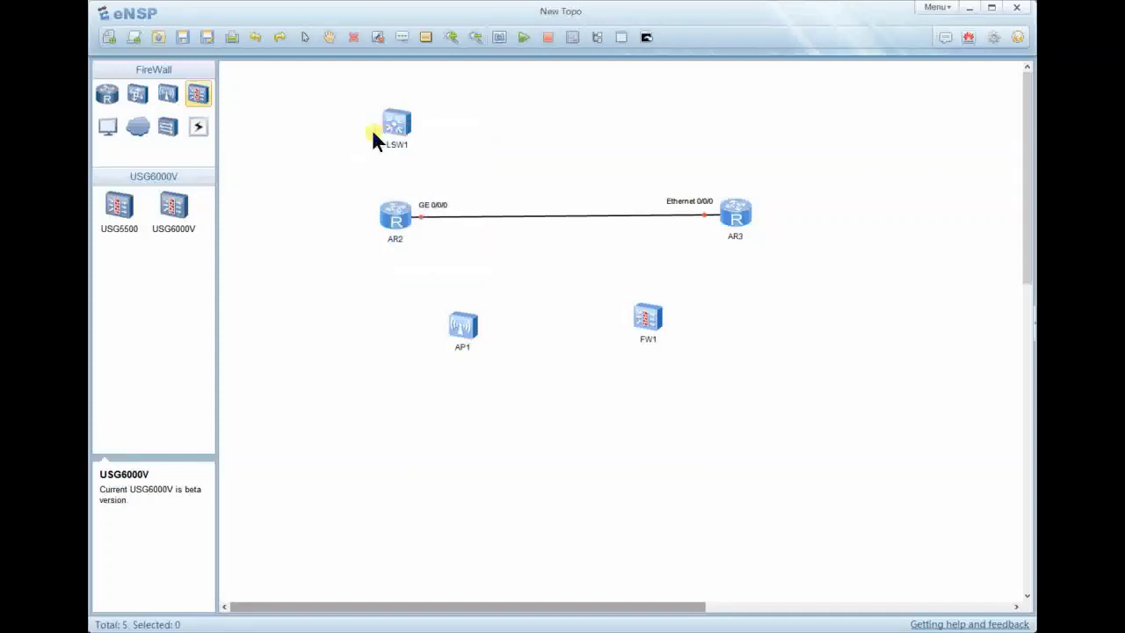
left_click(394, 135)
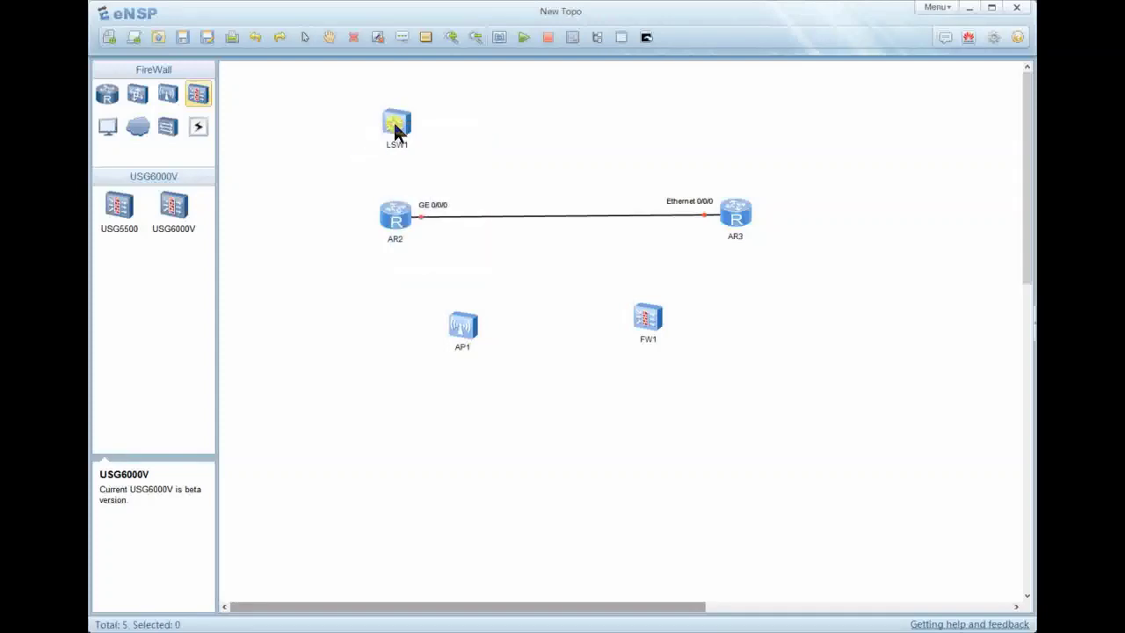
left_click(523, 44)
Start routers AR2 and AR3 together and clear the selection
left_click_drag(326, 193, 795, 263)
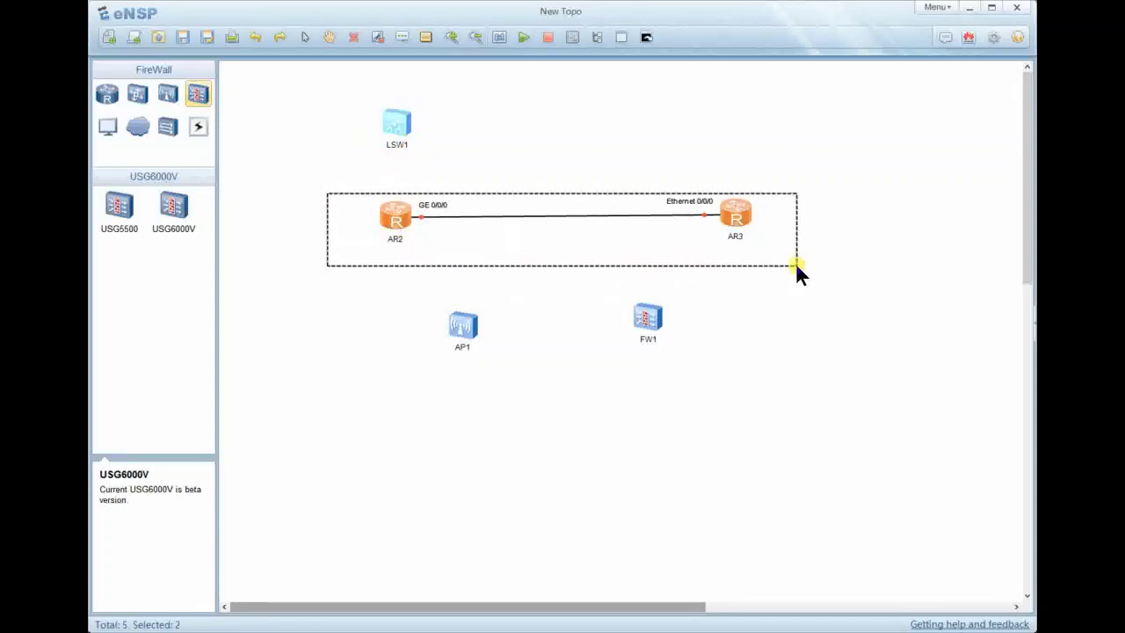
left_click(524, 39)
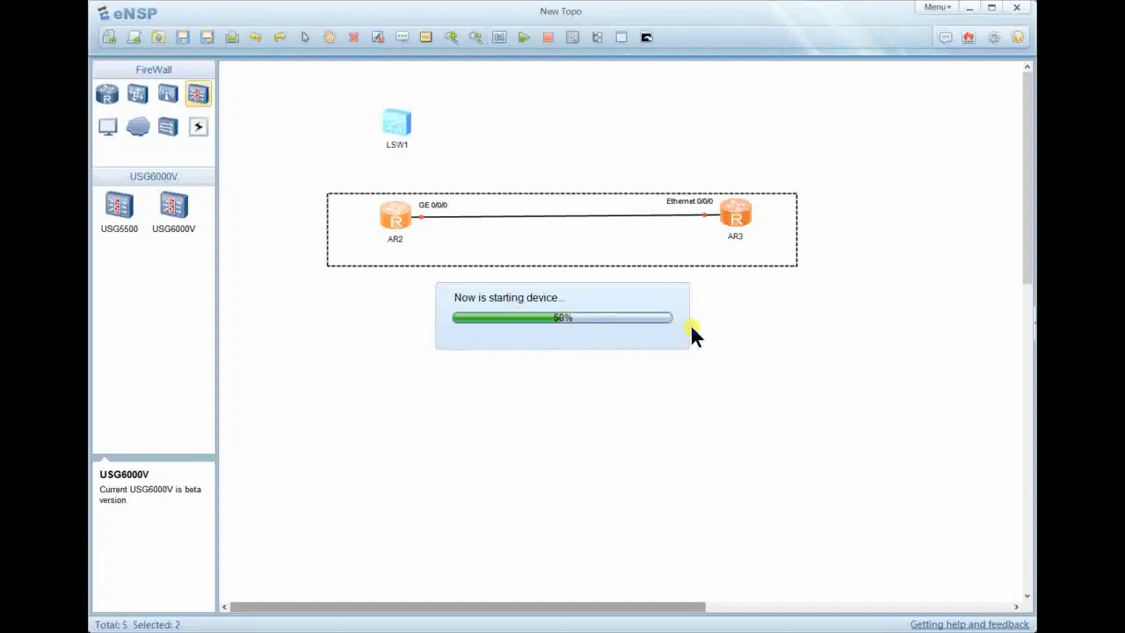
left_click(589, 383)
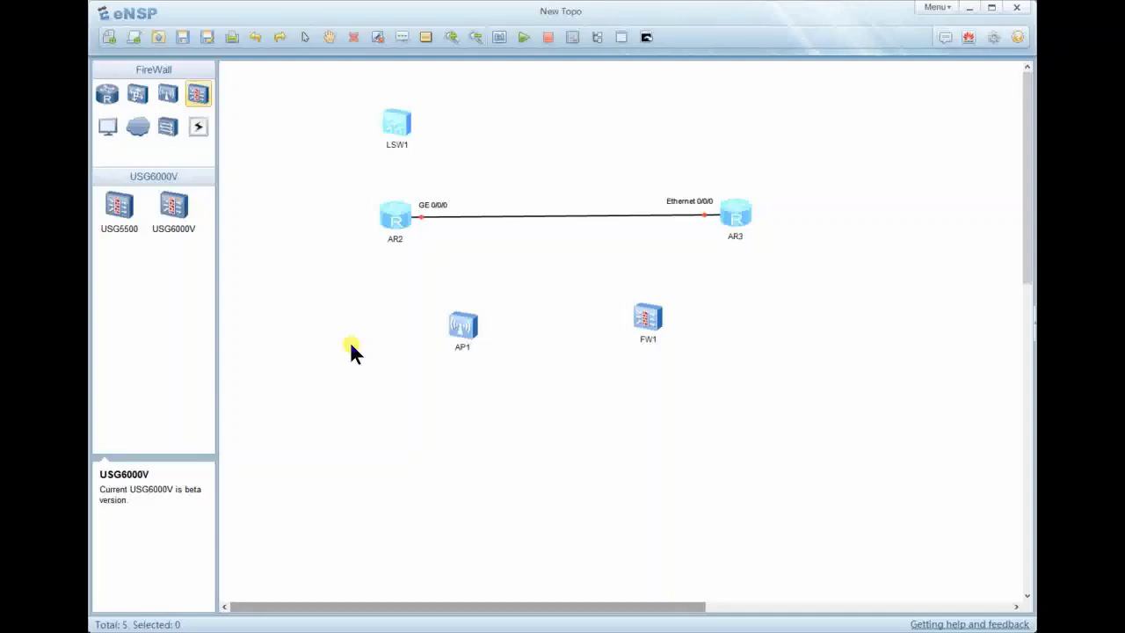
Start all devices in the topology without importing the USG6000V package, and move FW1 farther from AP1
key("ctrl+a")
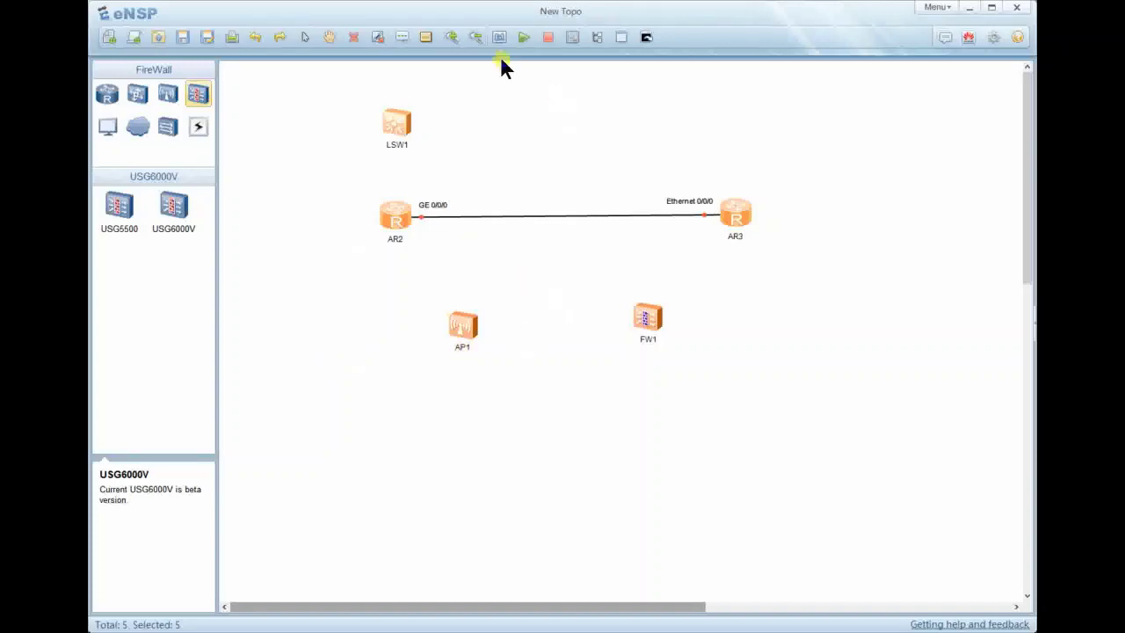
left_click(525, 39)
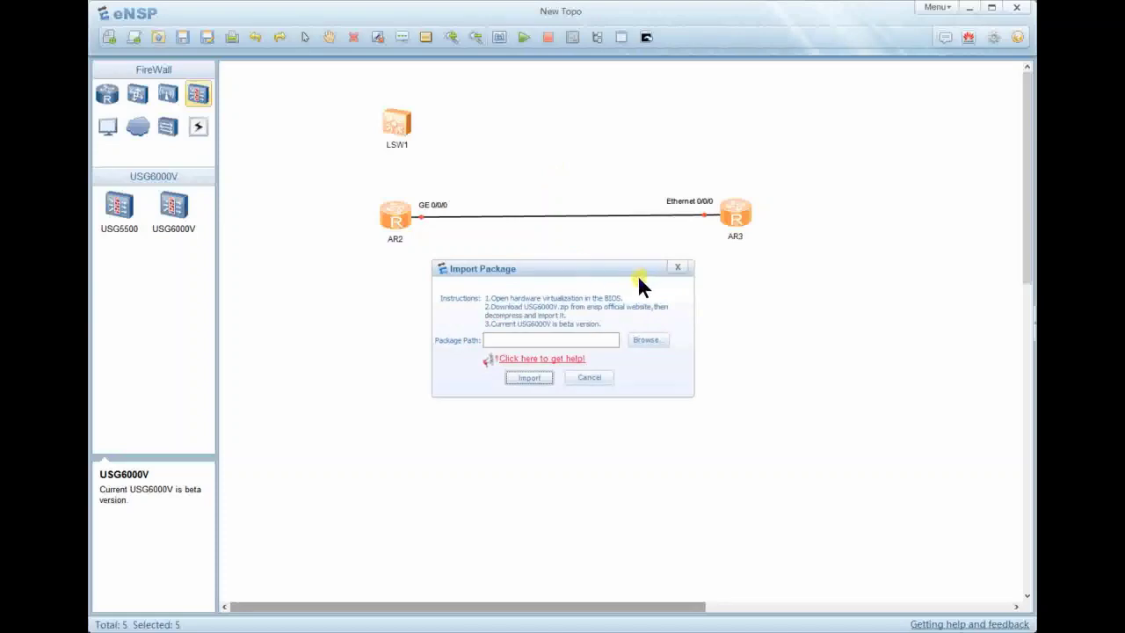
left_click(682, 268)
left_click(527, 299)
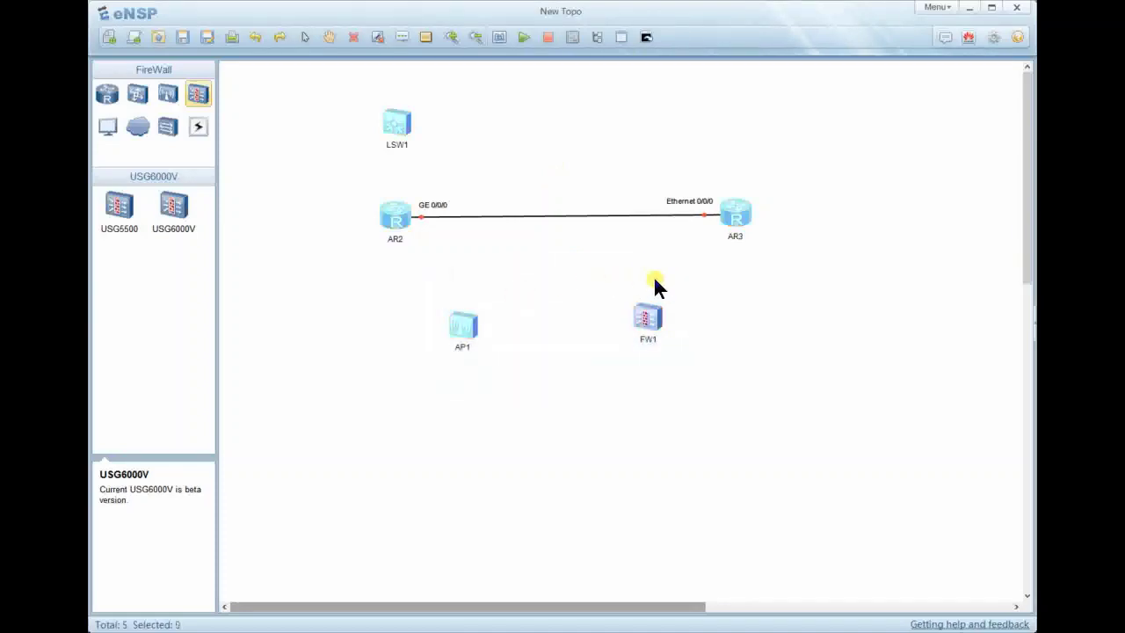
left_click_drag(654, 322, 713, 335)
left_click(580, 294)
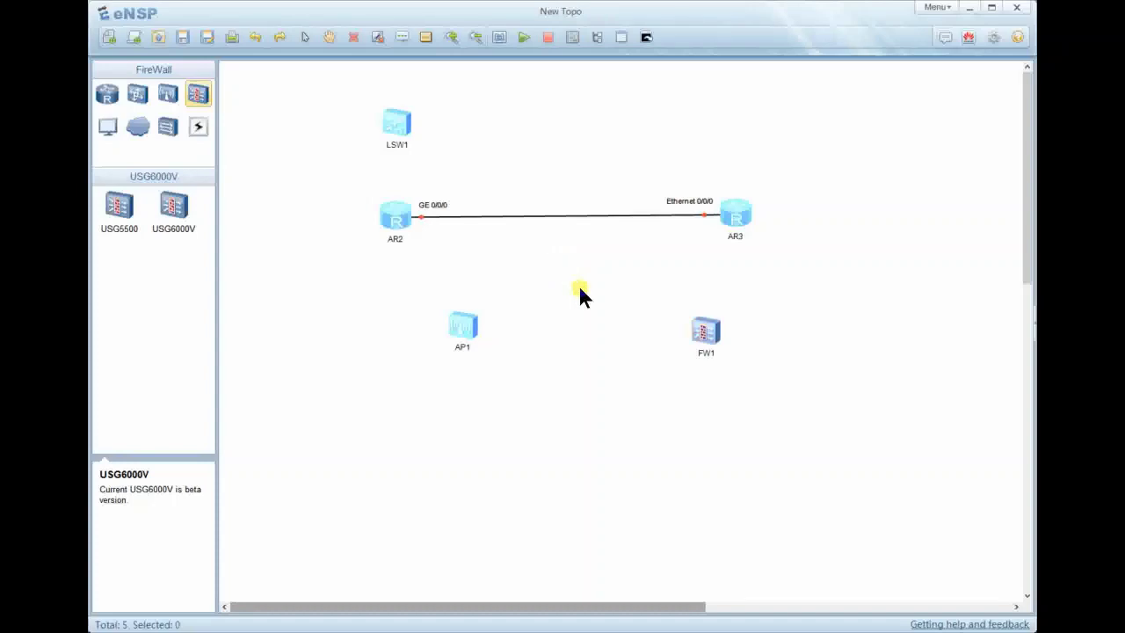
Stop the LSW1 switch
right_click(396, 121)
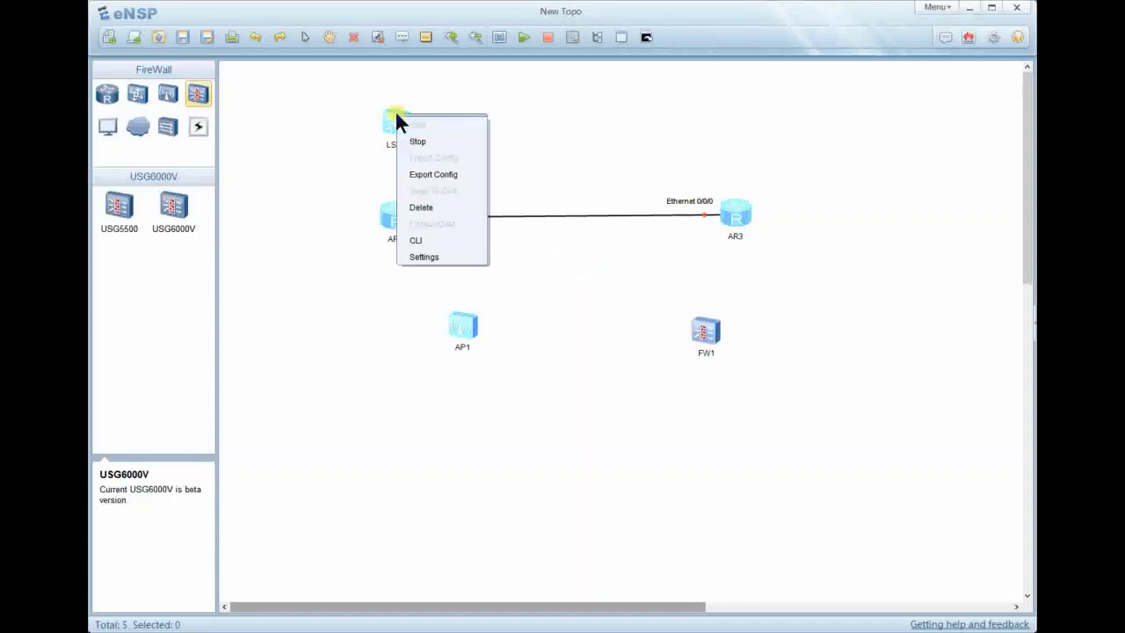
key("Escape")
left_click(395, 124)
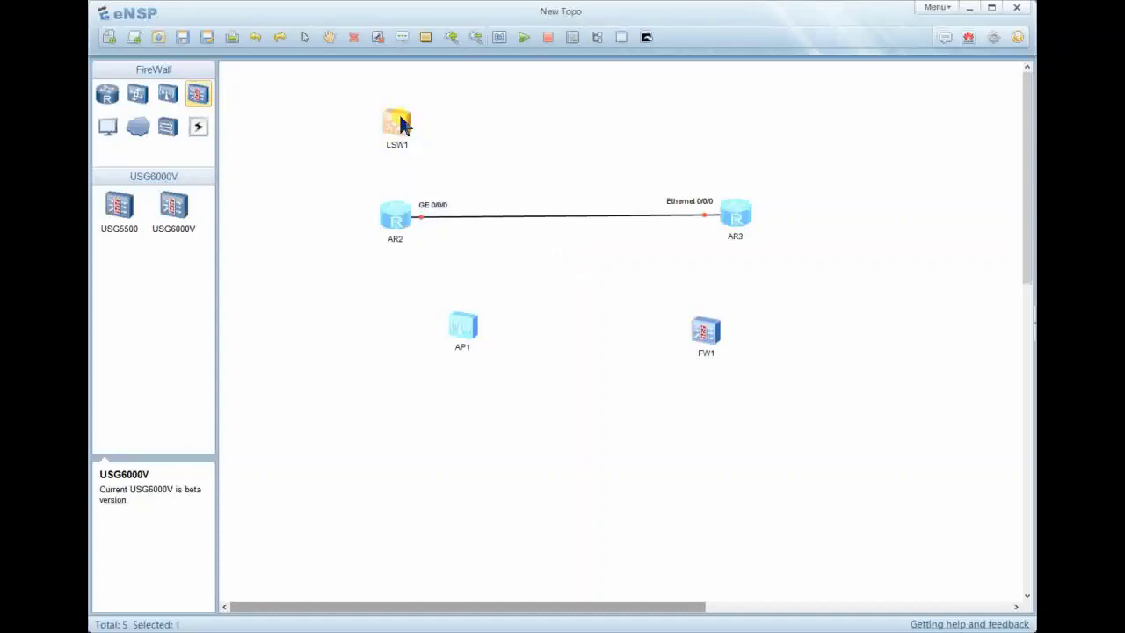
right_click(403, 123)
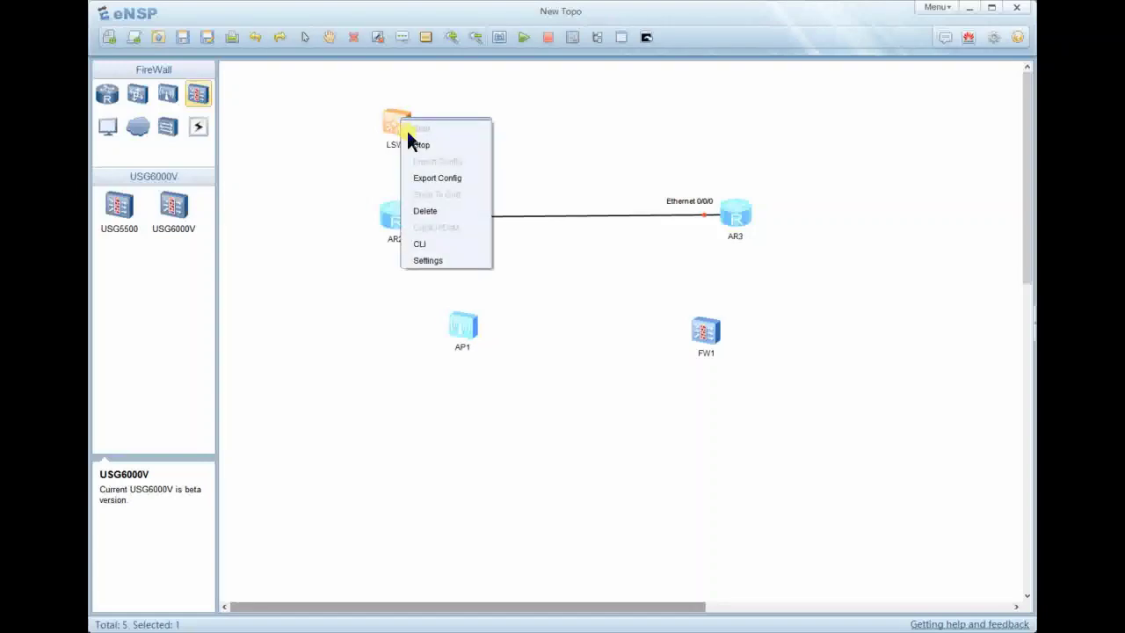
left_click(430, 145)
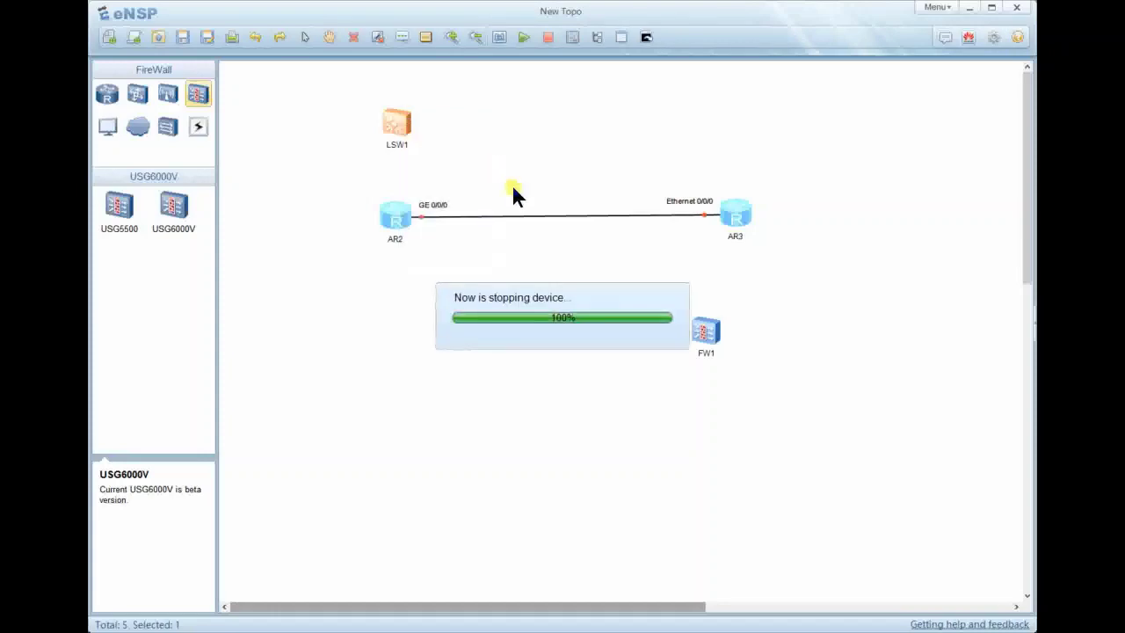
Stop the AP1 access point and clear the selection
left_click_drag(512, 332, 401, 293)
left_click_drag(607, 396, 495, 386)
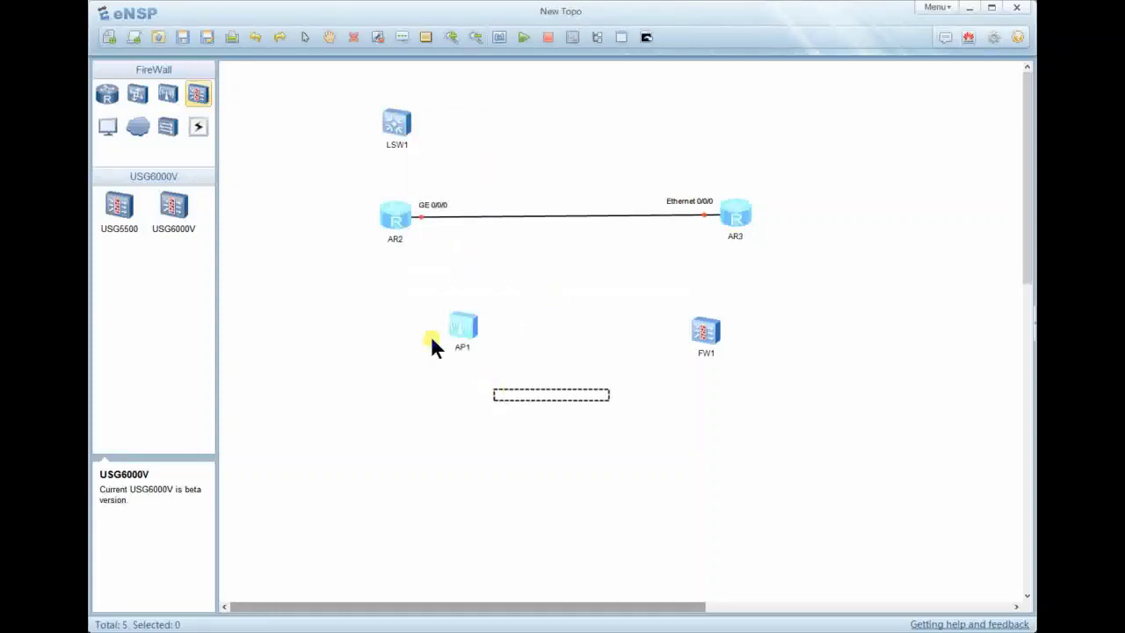
left_click_drag(434, 343, 395, 303)
left_click_drag(523, 386, 490, 353)
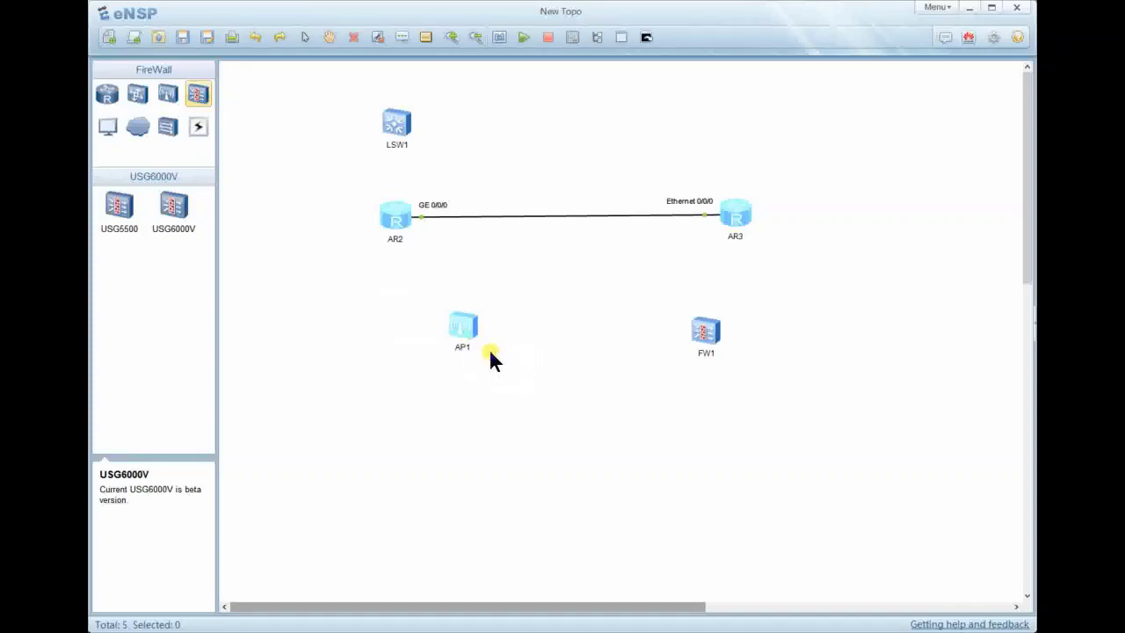
left_click_drag(429, 292, 545, 384)
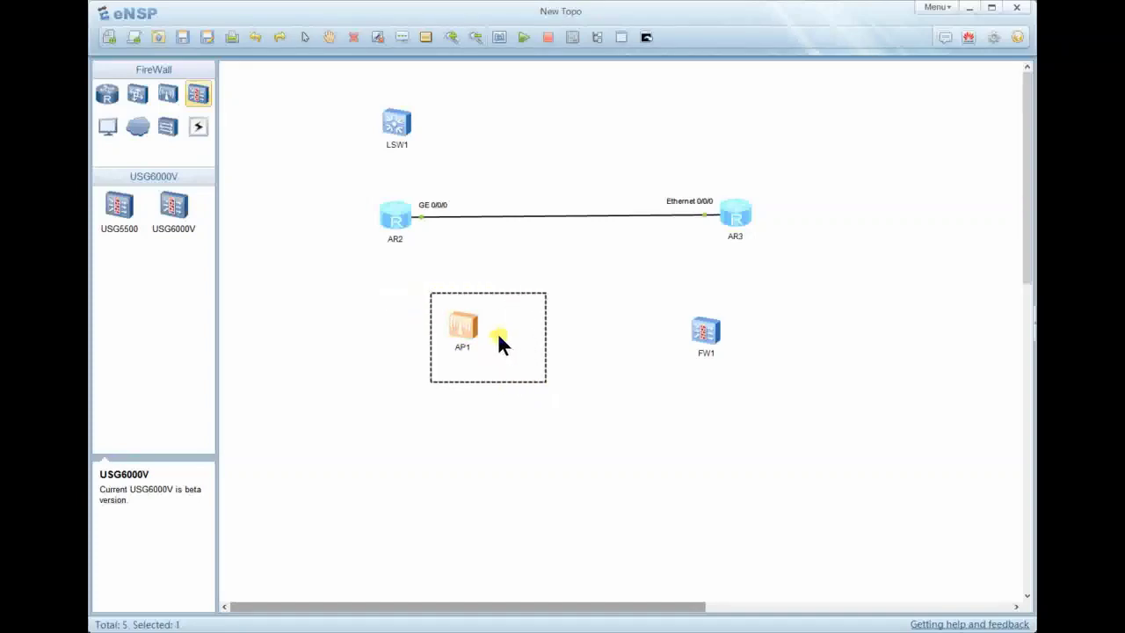
right_click(497, 334)
left_click(521, 362)
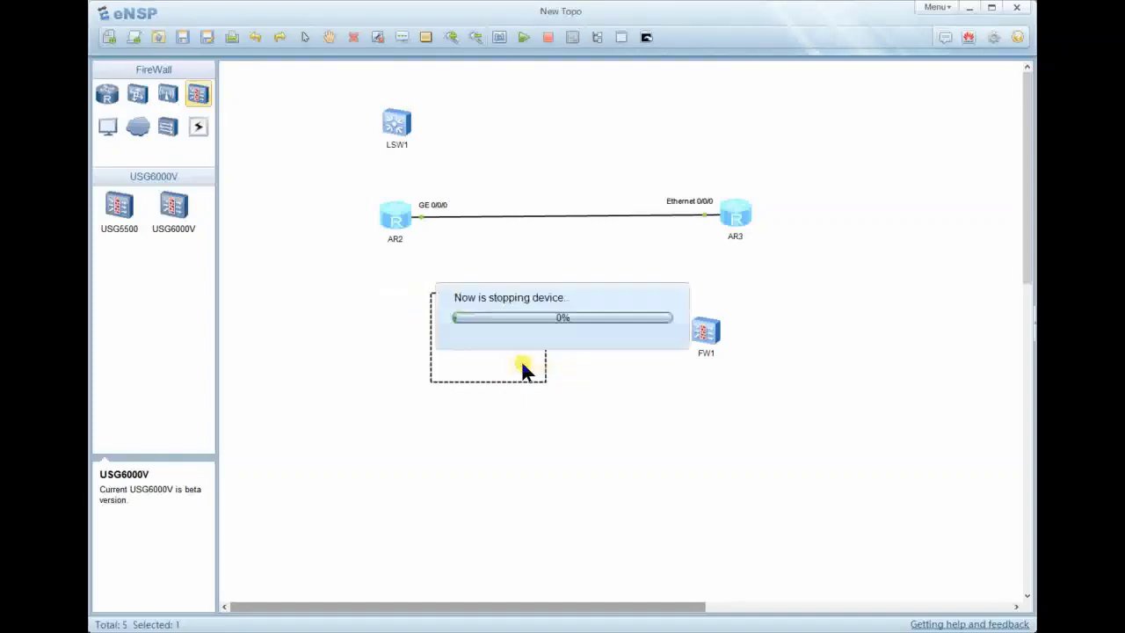
left_click(557, 275)
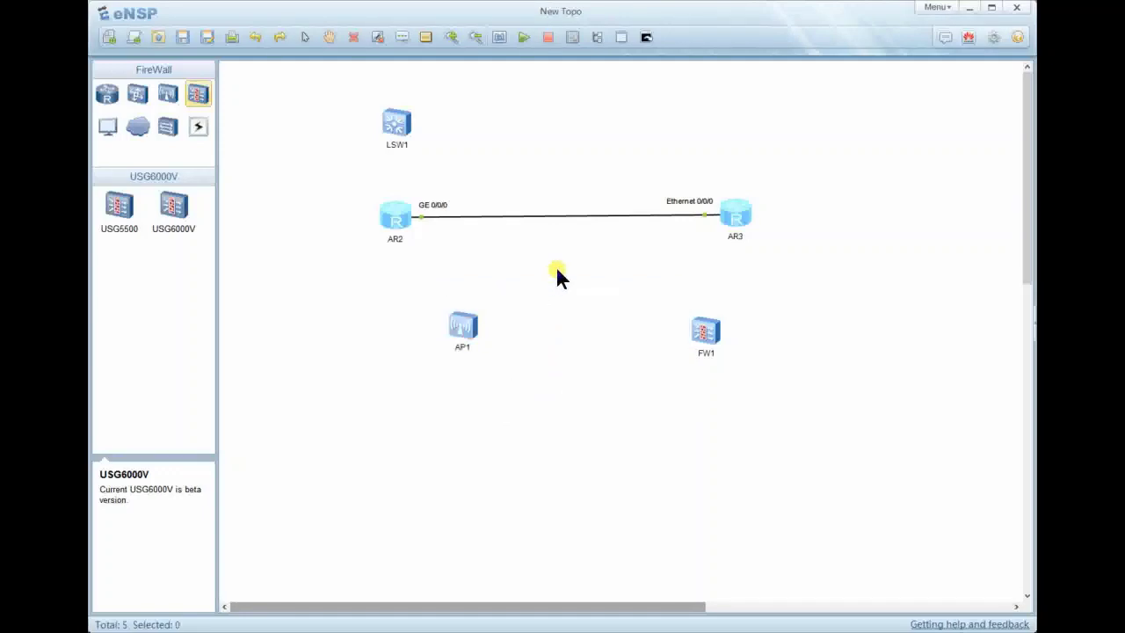
Move AP1 and FW1 slightly farther below the router link and shift AR2 a little away from AR3
left_click_drag(459, 321, 450, 352)
left_click_drag(708, 327, 708, 344)
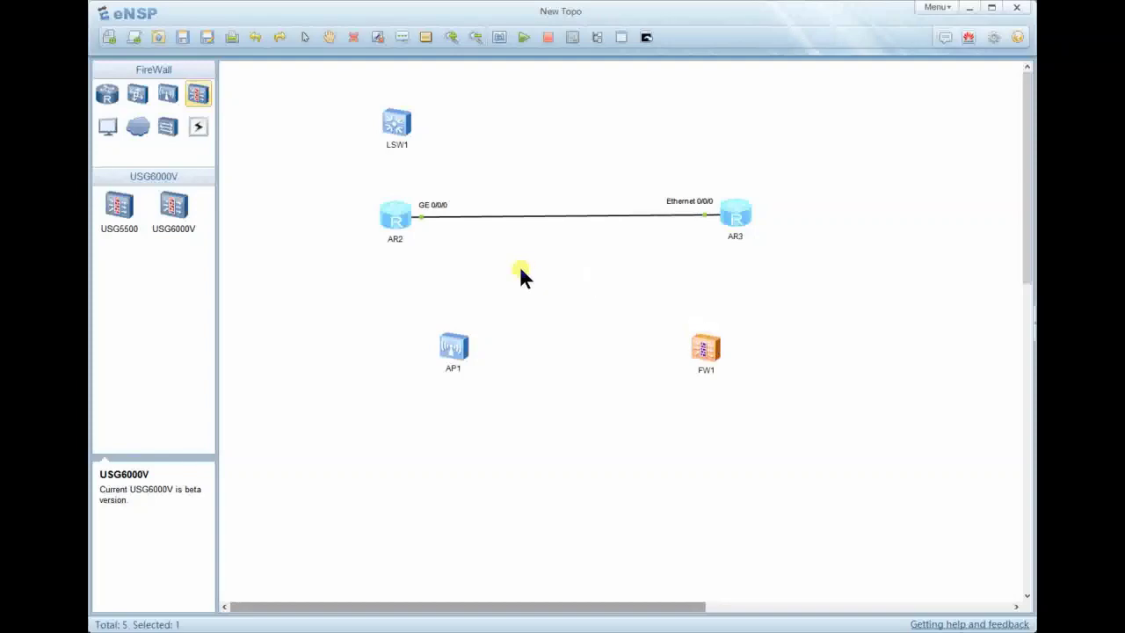
left_click_drag(394, 219, 378, 221)
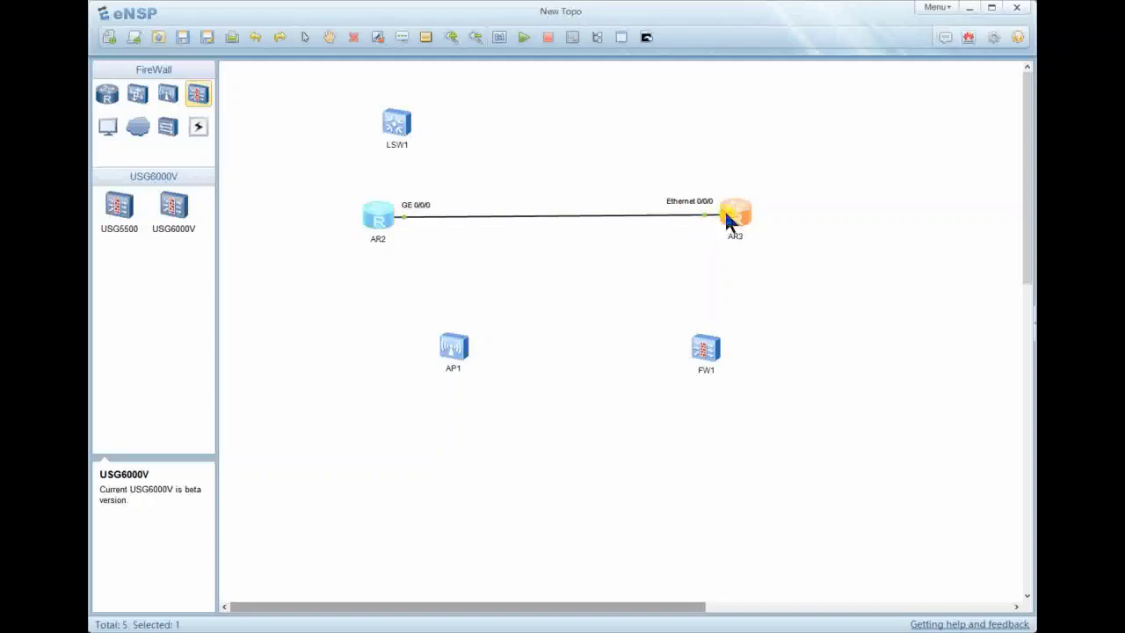
Stop router AR3 and start it again
left_click(547, 37)
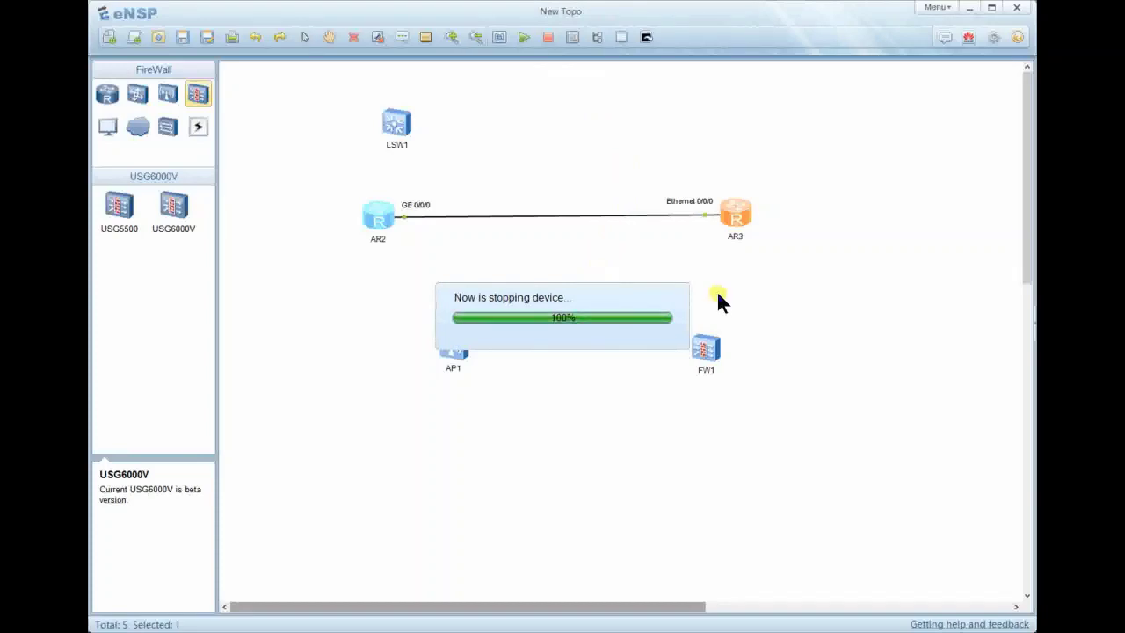
left_click_drag(698, 273, 776, 195)
left_click_drag(805, 280, 759, 235)
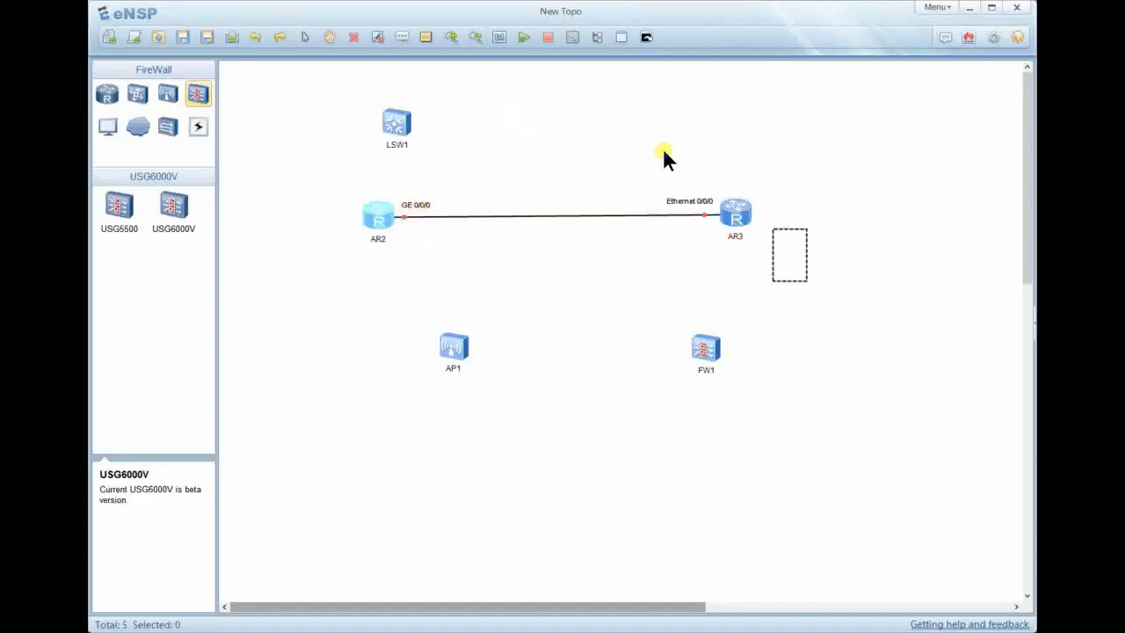
left_click_drag(664, 151, 807, 281)
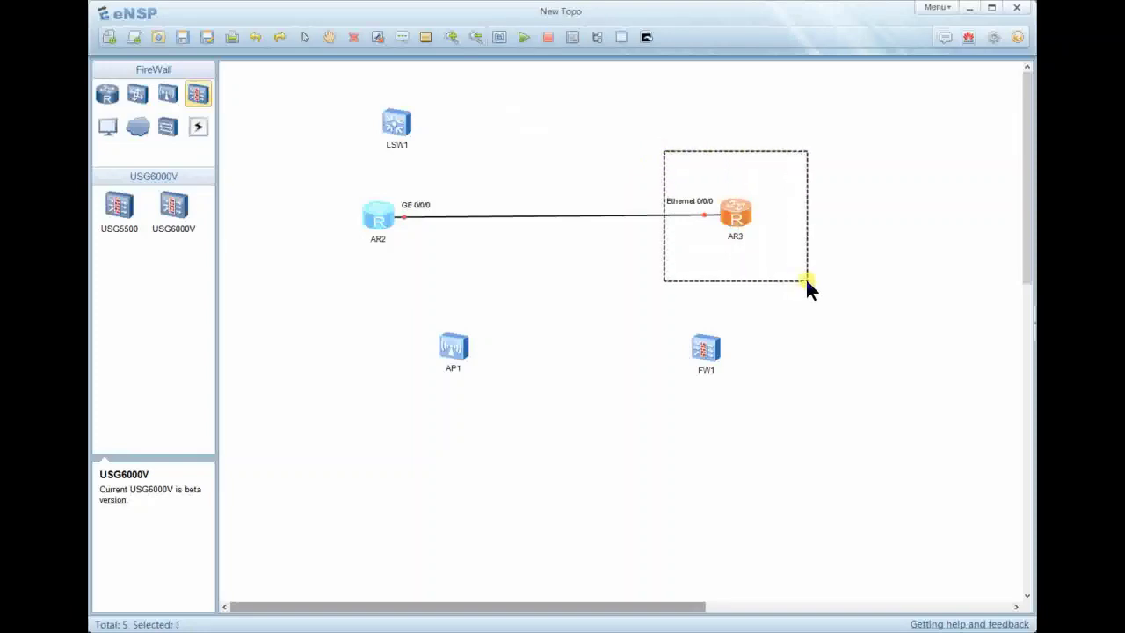
left_click(523, 37)
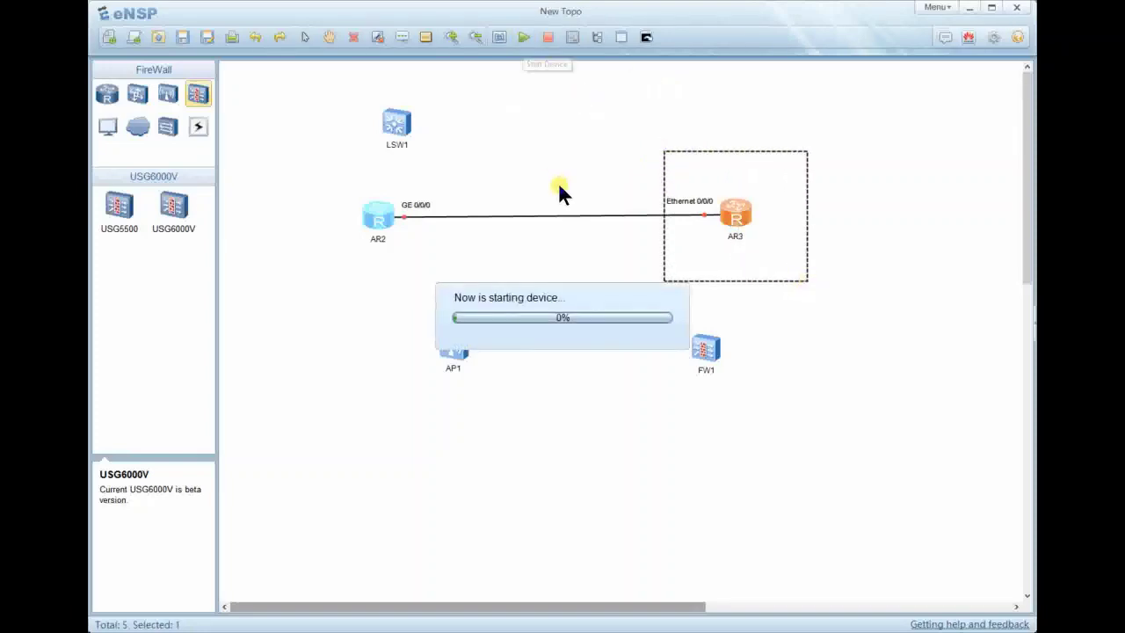
left_click(522, 250)
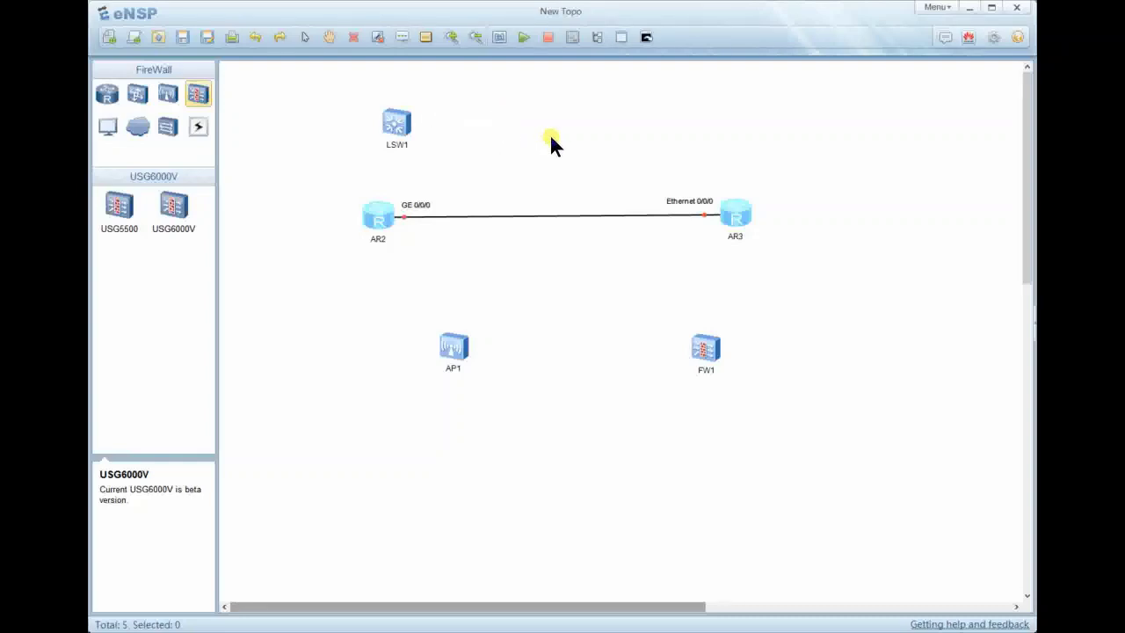
Add a text note reading "label" above the link between AR2 and AR3
left_click(402, 37)
left_click(487, 133)
type("haha")
key("BackSpace")
key("BackSpace")
key("BackSpace")
key("BackSpace")
type("label")
Replace the note's text with "192.168.0.1 24"
double_click(520, 139)
left_click(523, 143)
key("BackSpace")
key("BackSpace")
key("BackSpace")
key("BackSpace")
key("BackSpace")
key("BackSpace")
type("192.168.0.1 24")
left_click(555, 154)
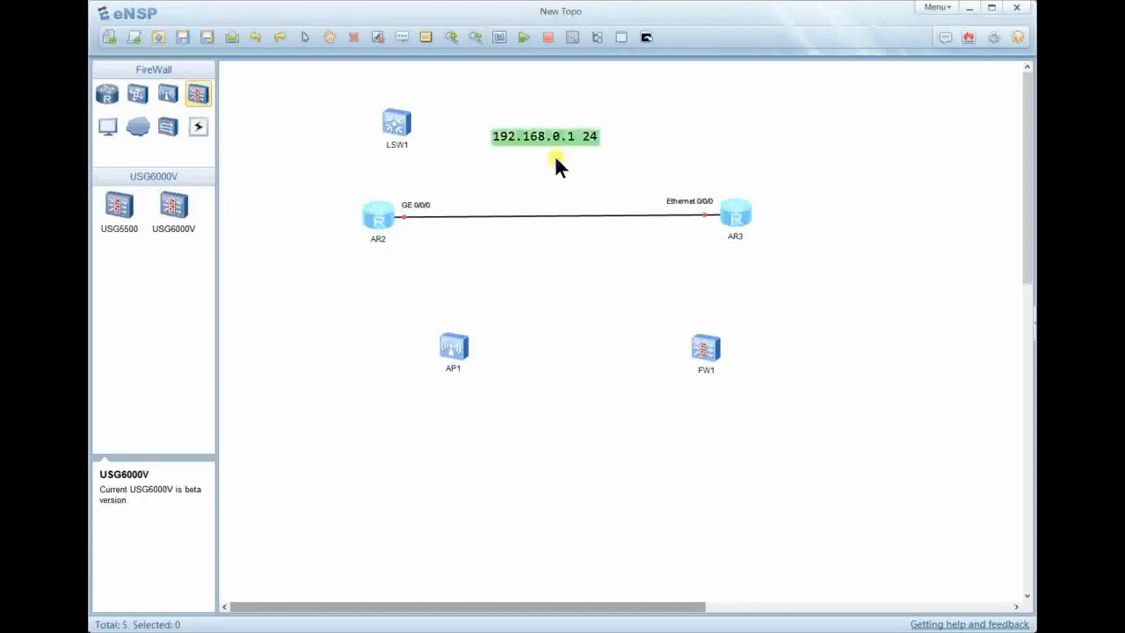
Set the drawing colour to black and draw a tiny filled rectangle just above AR2
left_click(425, 37)
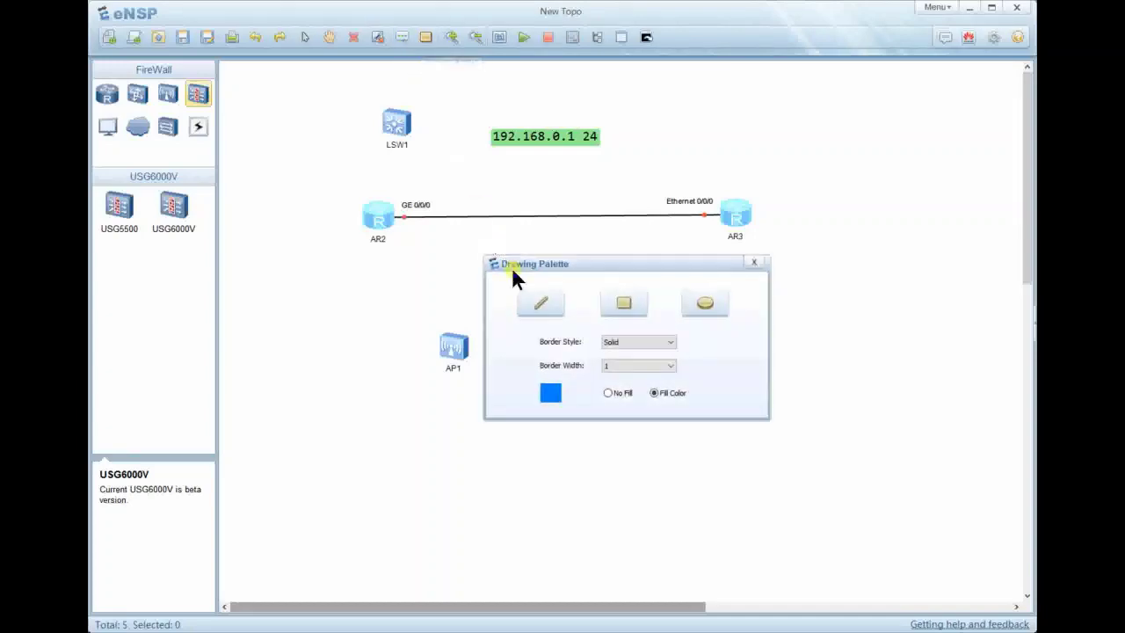
left_click(551, 395)
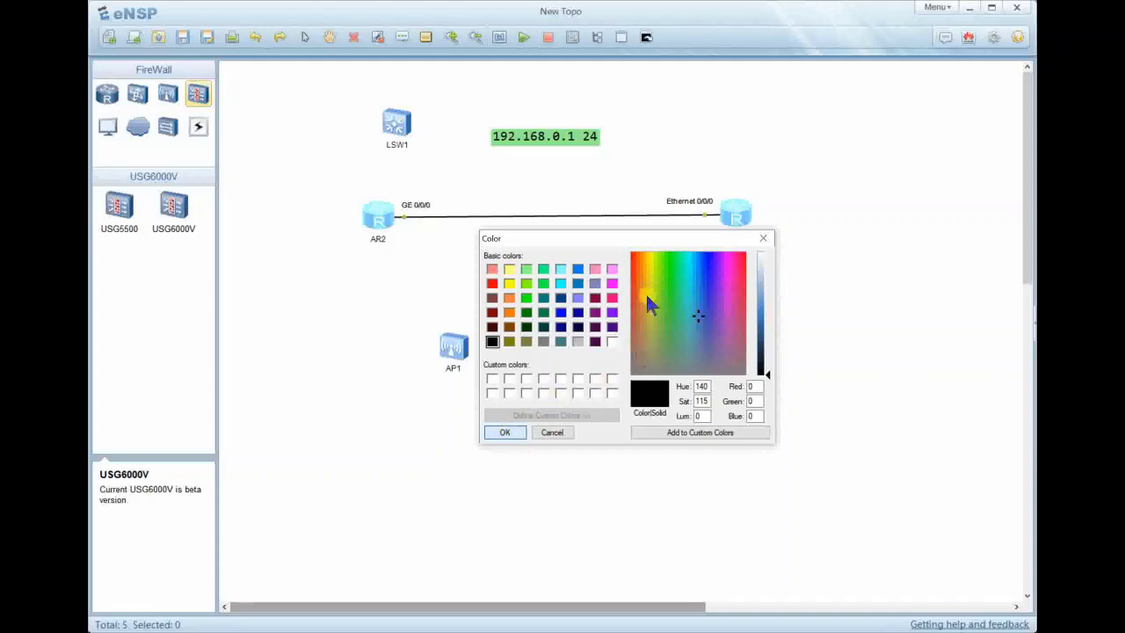
left_click(504, 433)
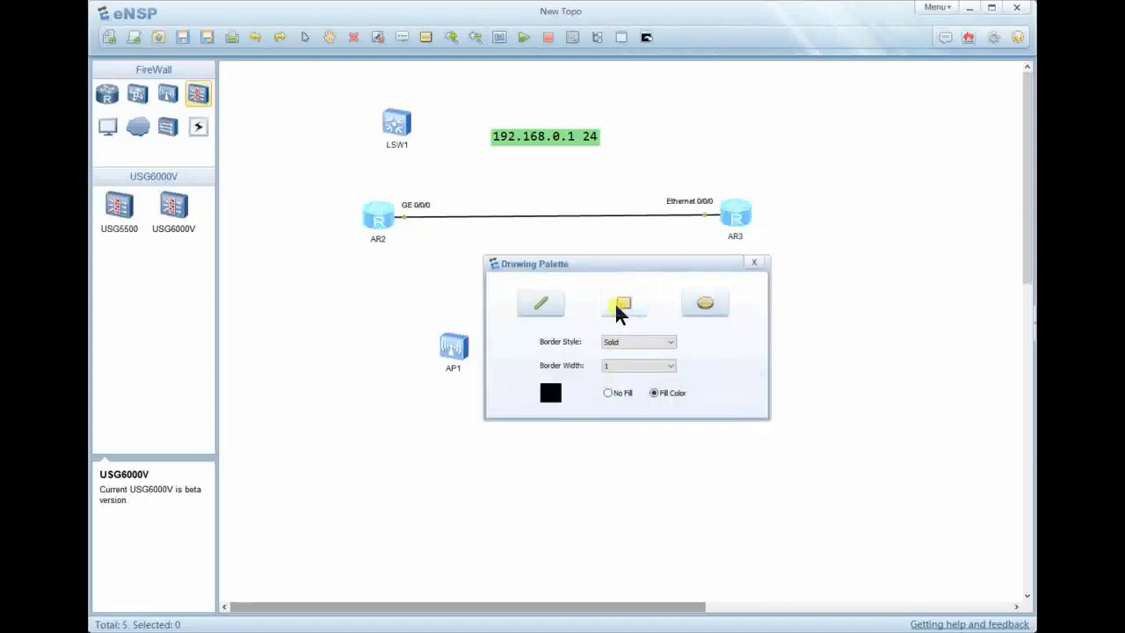
left_click(627, 315)
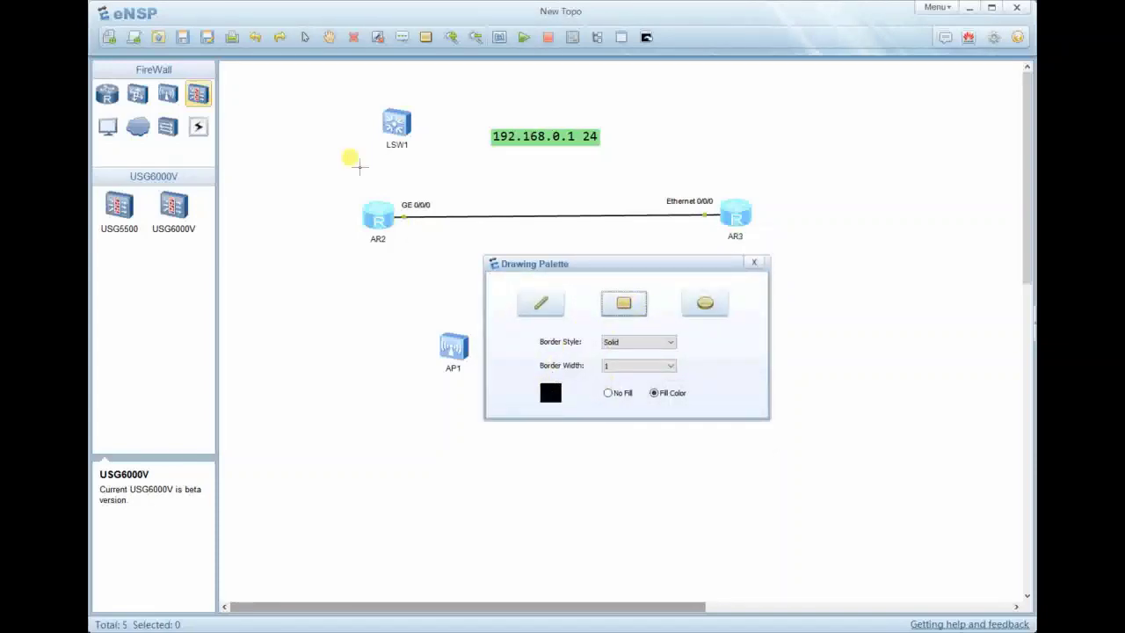
mouse_move(346, 155)
left_mouse_down()
mouse_move(518, 316)
mouse_move(555, 326)
mouse_move(307, 252)
mouse_move(371, 218)
mouse_move(349, 196)
mouse_move(348, 158)
left_mouse_up()
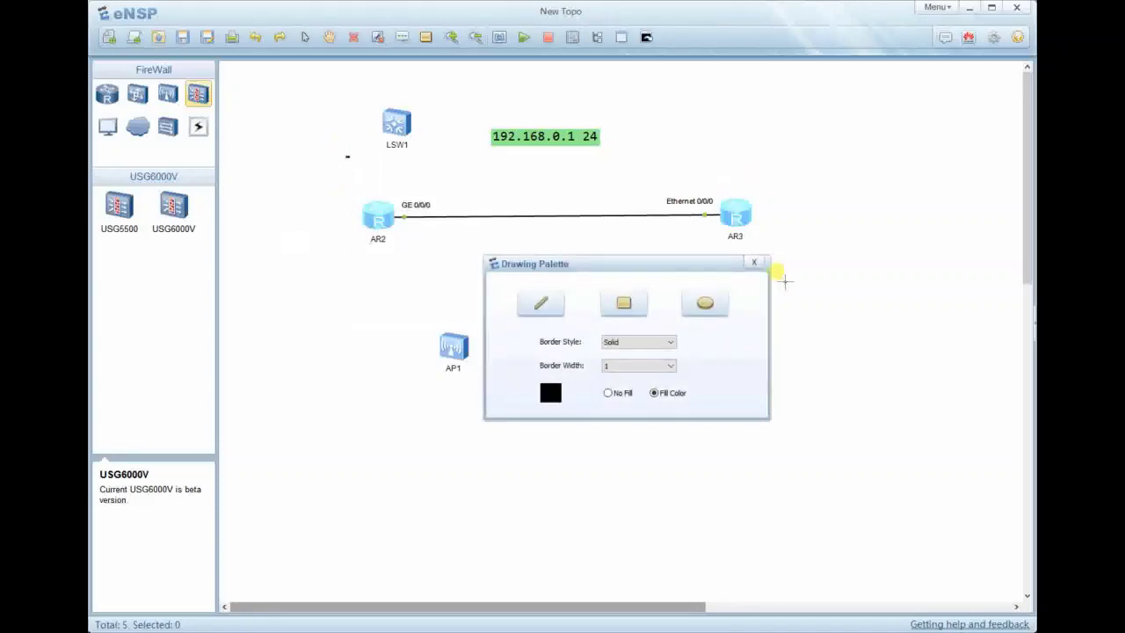
Close the drawing palette, zoom in on the topology and zoom back out to a slightly smaller view
left_click(757, 265)
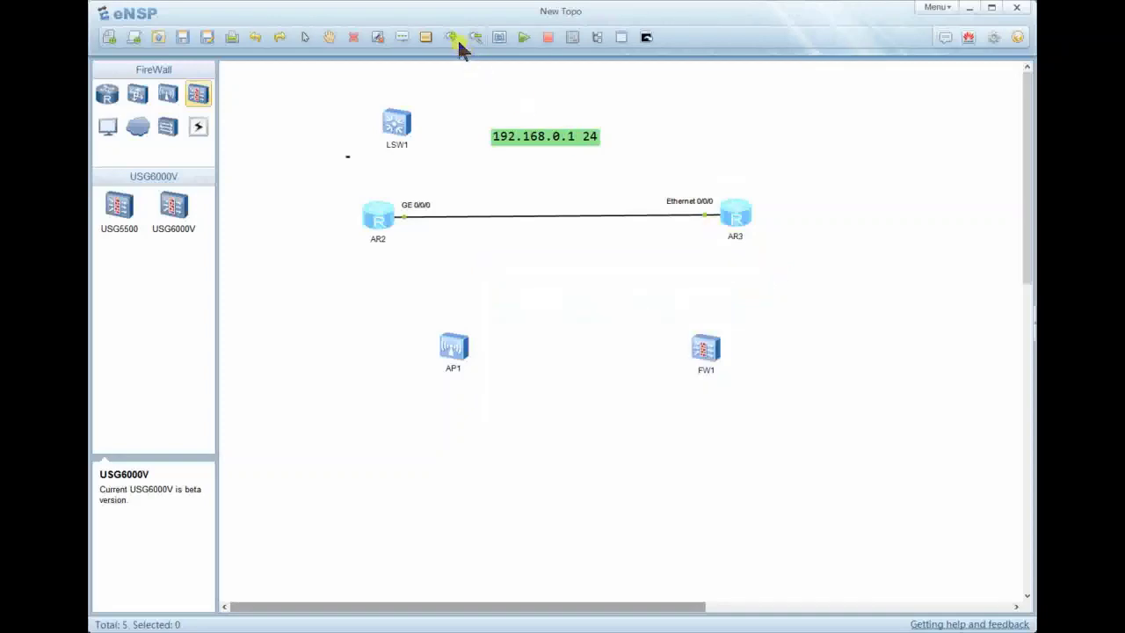
left_click(454, 37)
left_click(454, 37)
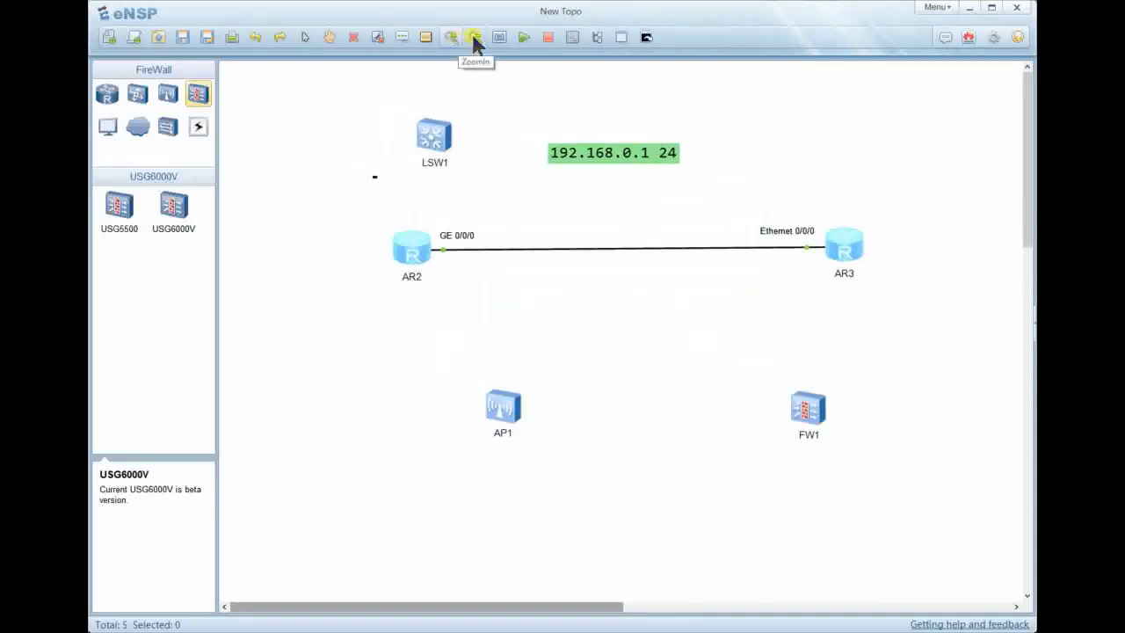
left_click(474, 37)
left_click(475, 38)
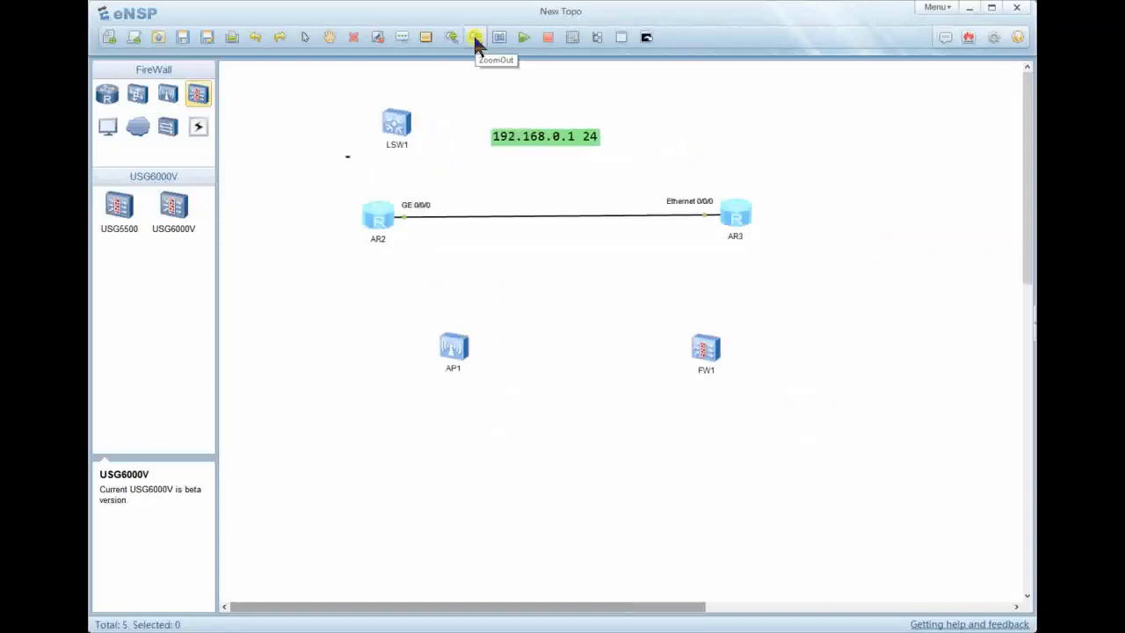
left_click(475, 38)
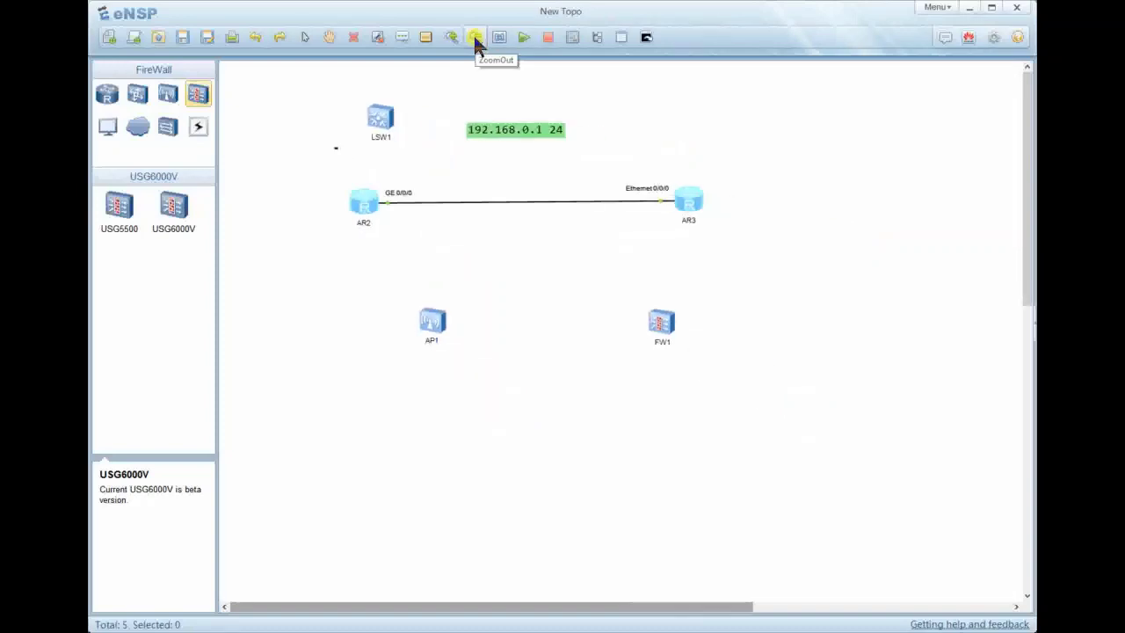
left_click(598, 40)
left_click(598, 41)
left_click(598, 40)
left_click(600, 40)
Open router AR2's console, move and widen its window, and close it again
double_click(366, 202)
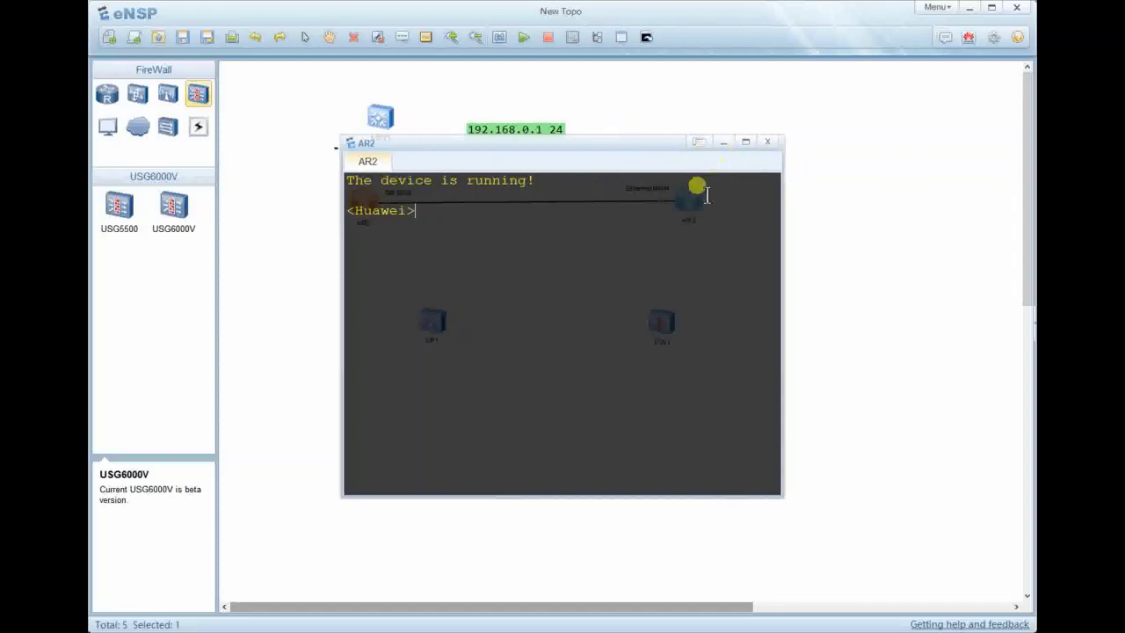
left_click_drag(620, 139, 552, 119)
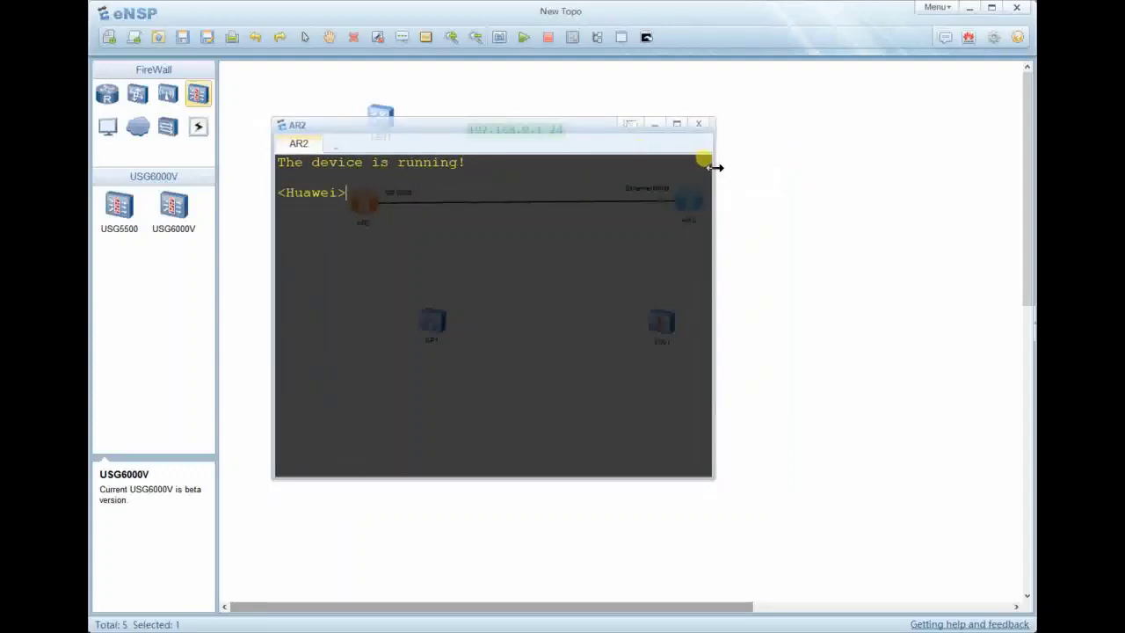
left_click_drag(713, 163, 898, 160)
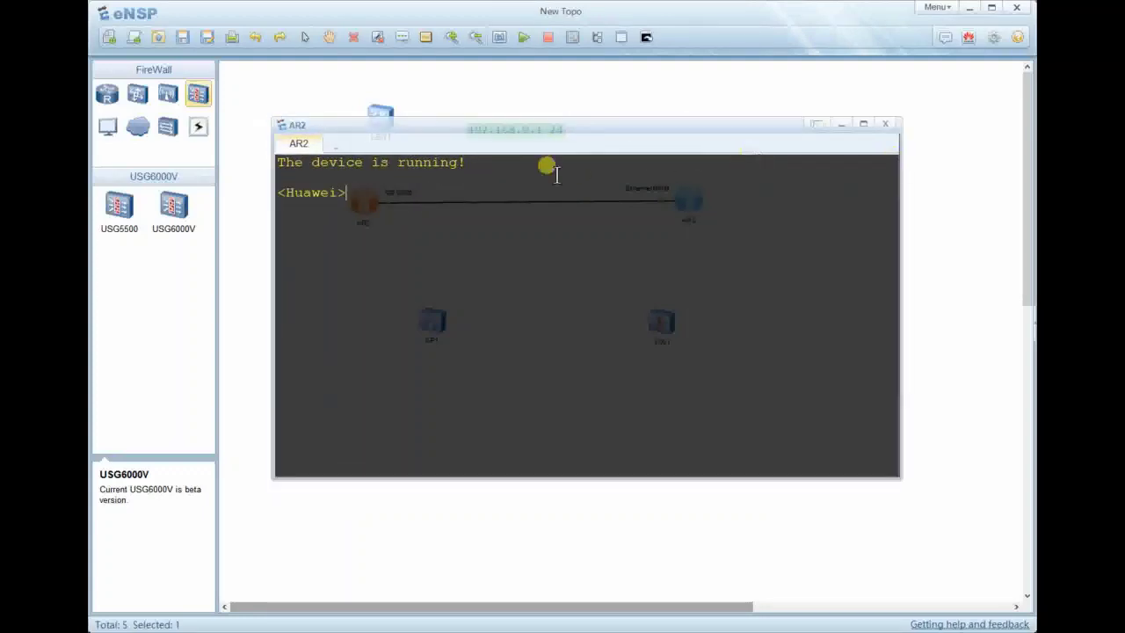
left_click(885, 123)
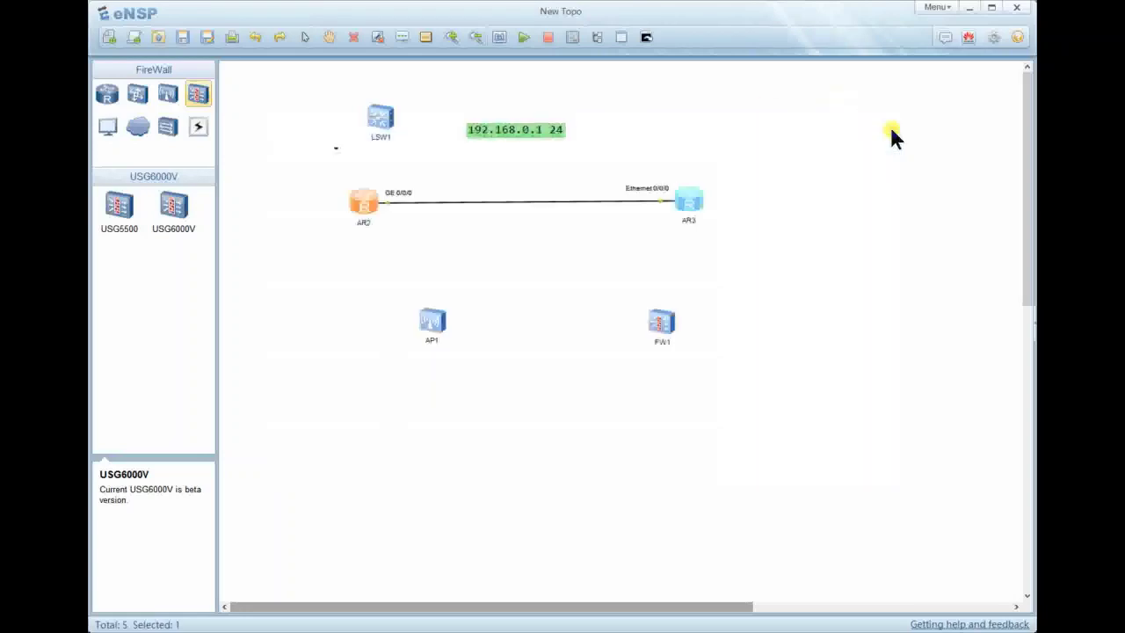
Open router AR3's console and enter several blank command lines
double_click(694, 204)
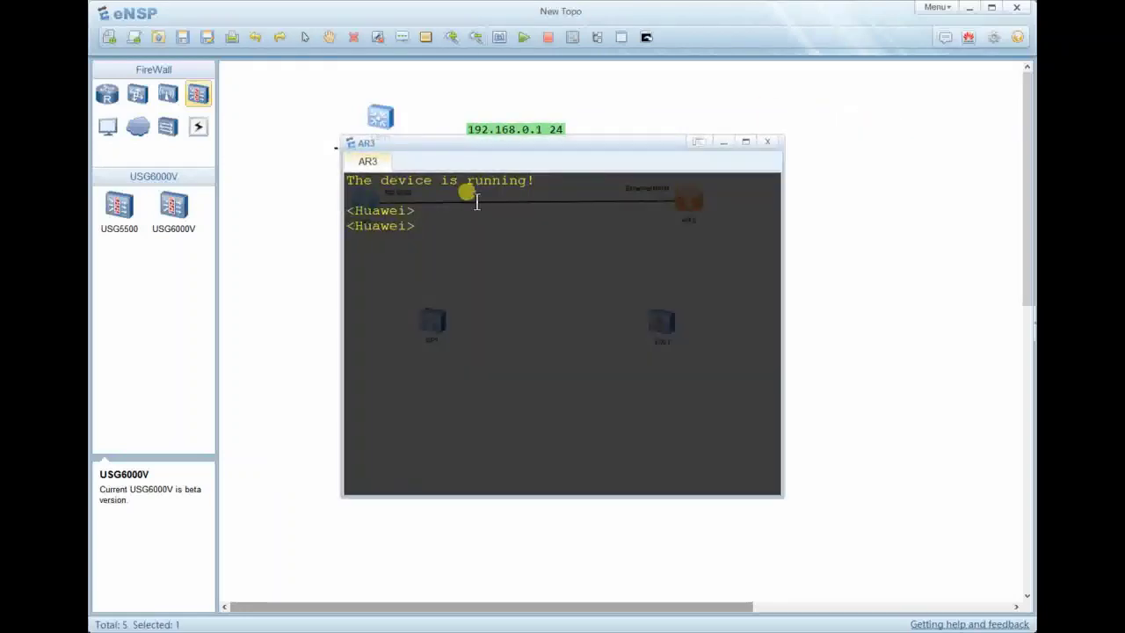
key("Return")
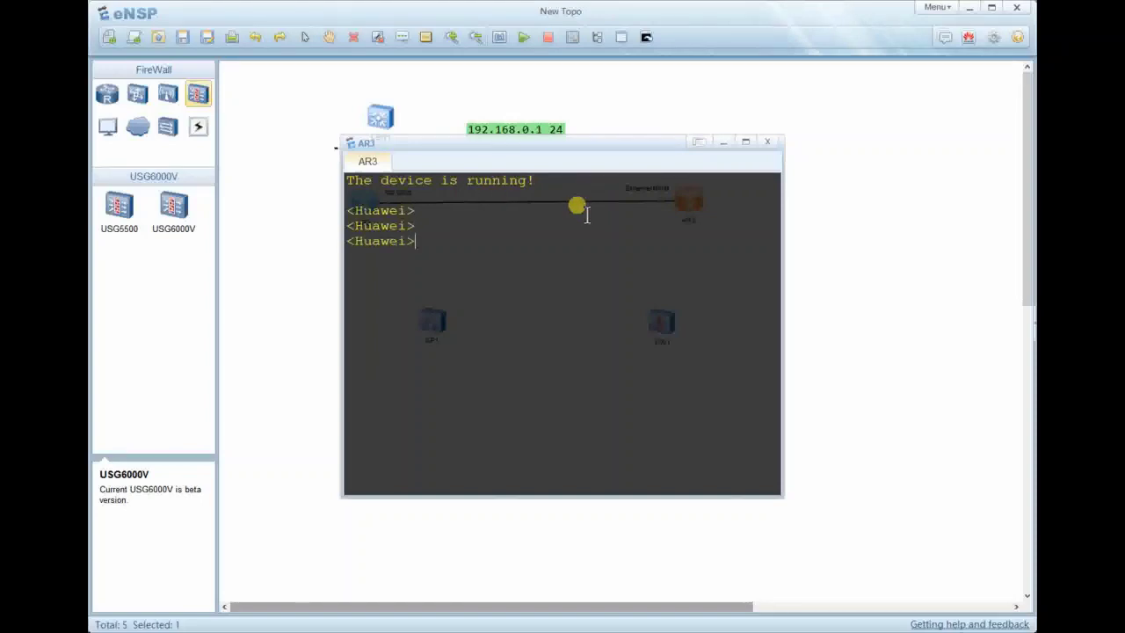
key("Return")
key("Return")
key("Return")
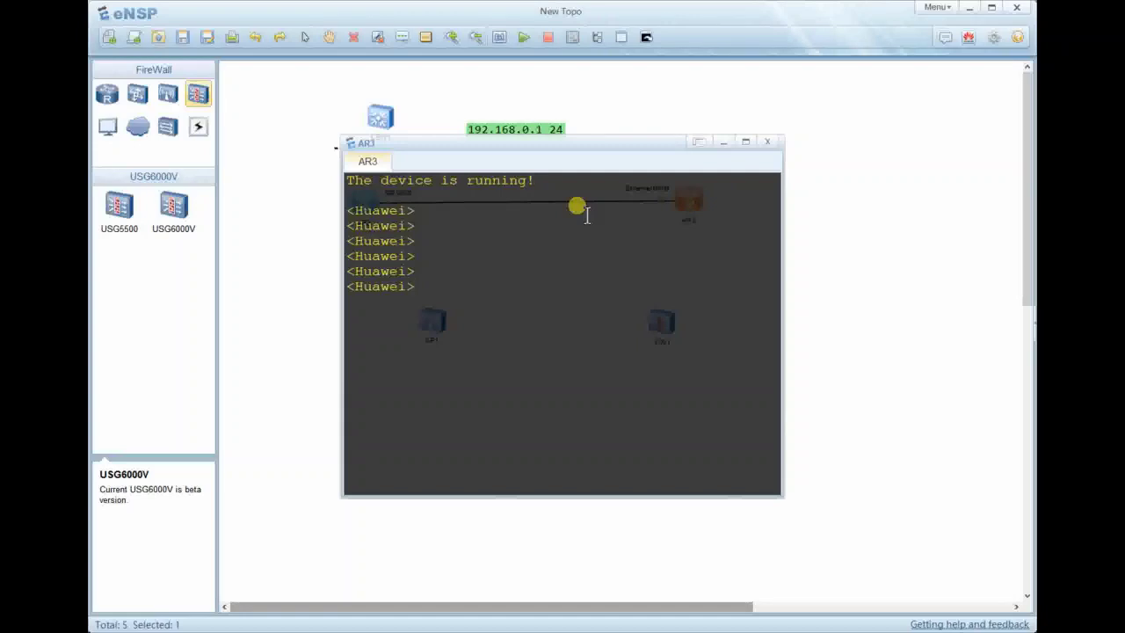
Clear the text in AR3's console and close the console
right_click(587, 215)
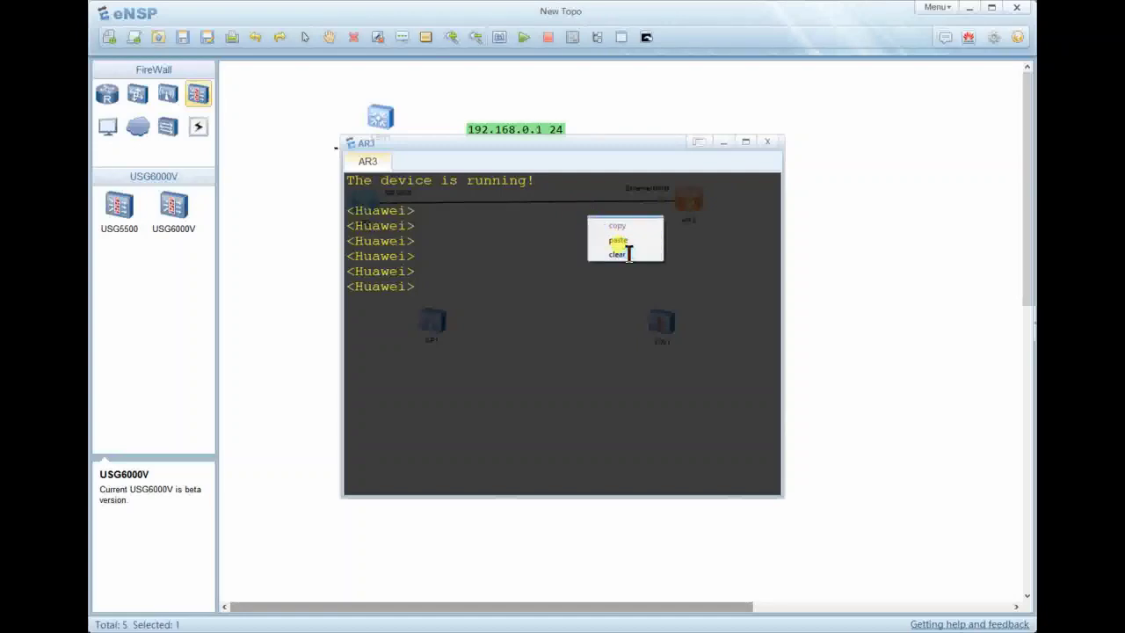
left_click(625, 253)
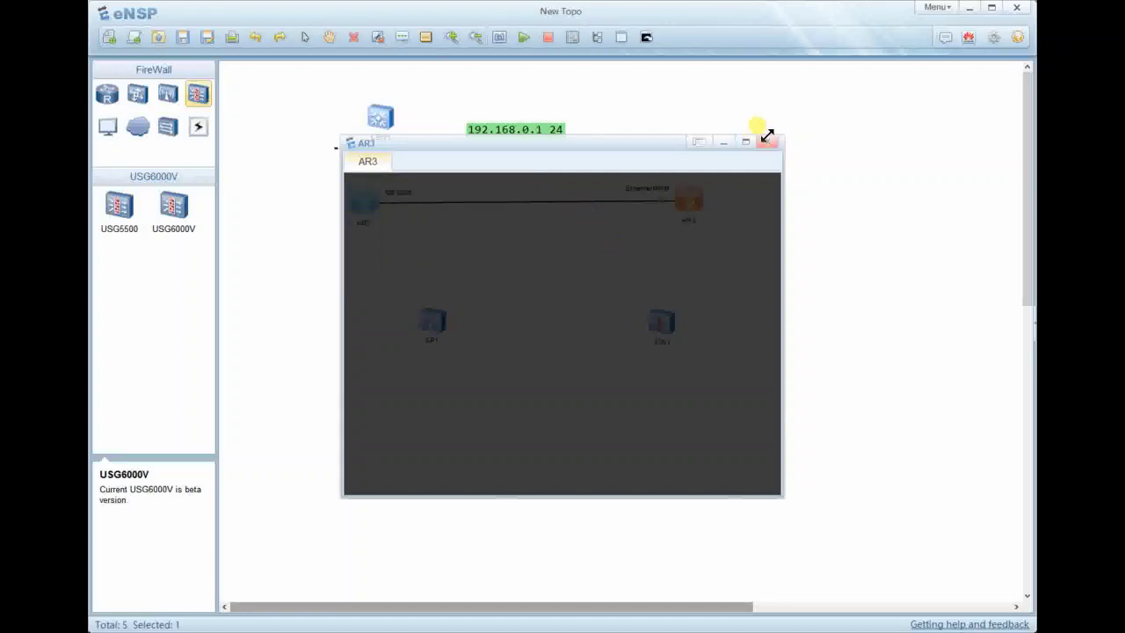
left_click(647, 149)
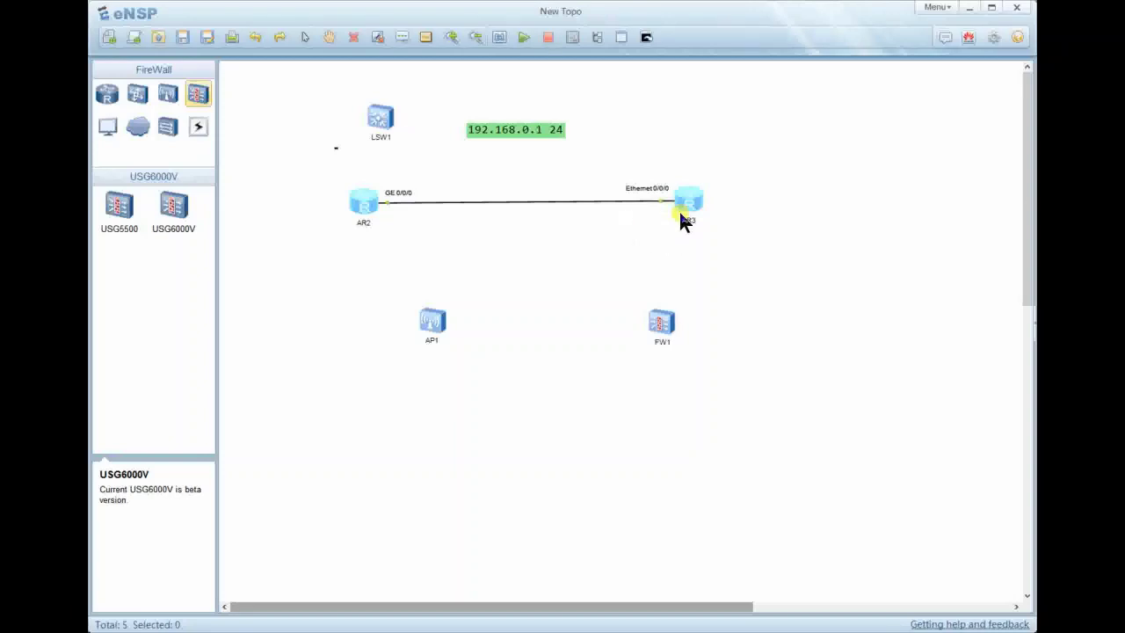
Move AR3 farther away from AR2 and align AR2 with it so the link runs horizontally
left_click_drag(685, 207, 753, 209)
left_click(574, 223)
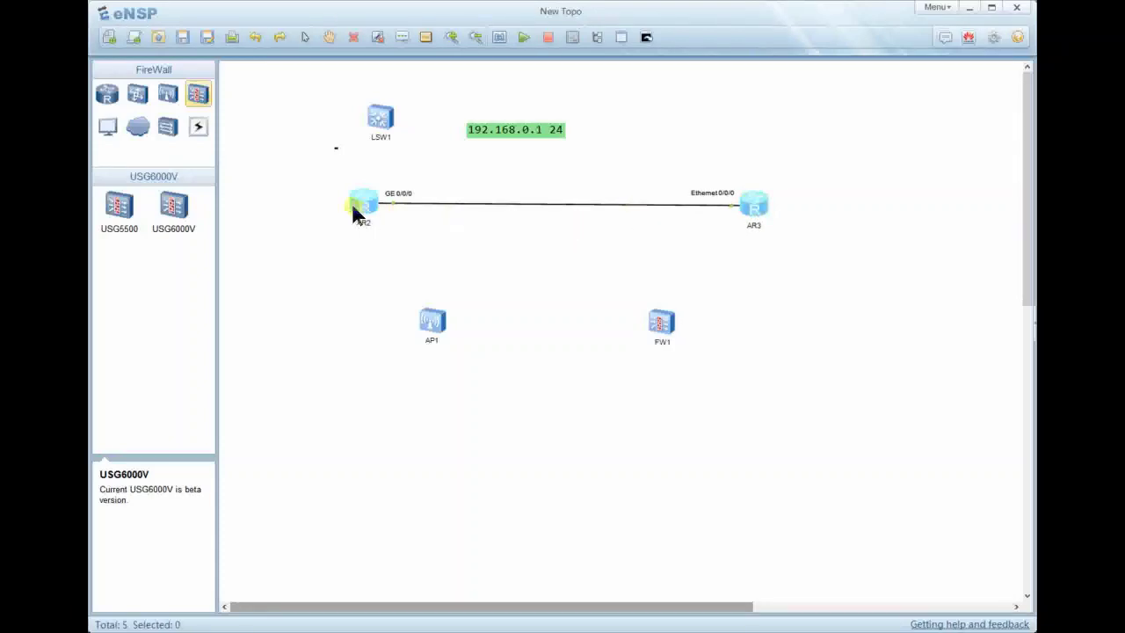
left_click_drag(362, 205, 361, 207)
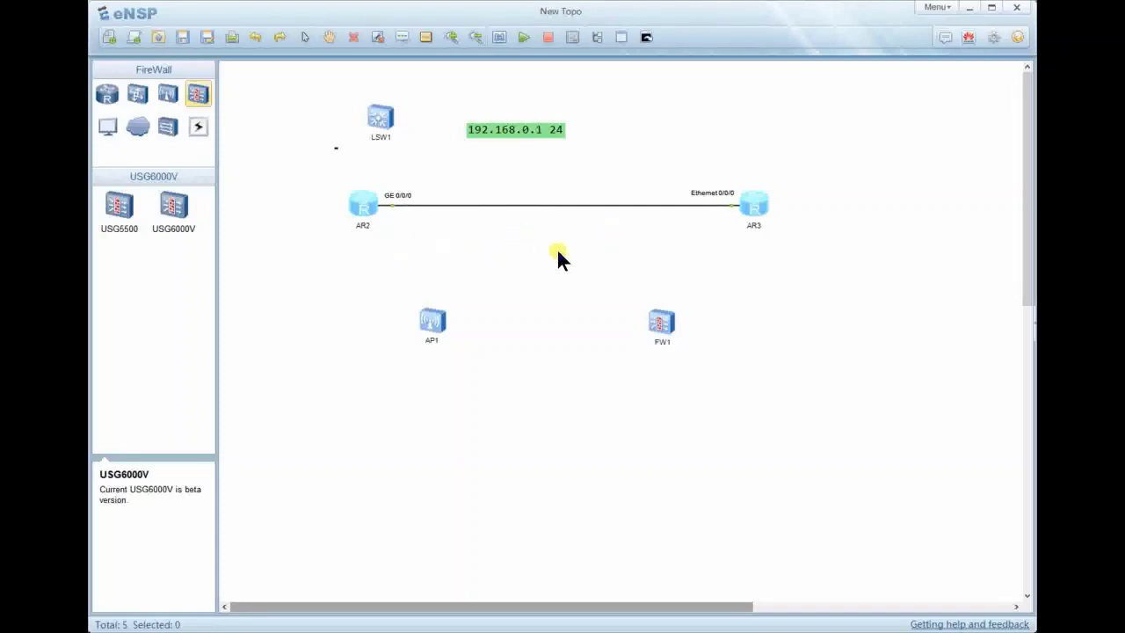
Open AR2's console, widen its window slightly and reposition it over the topology
double_click(376, 203)
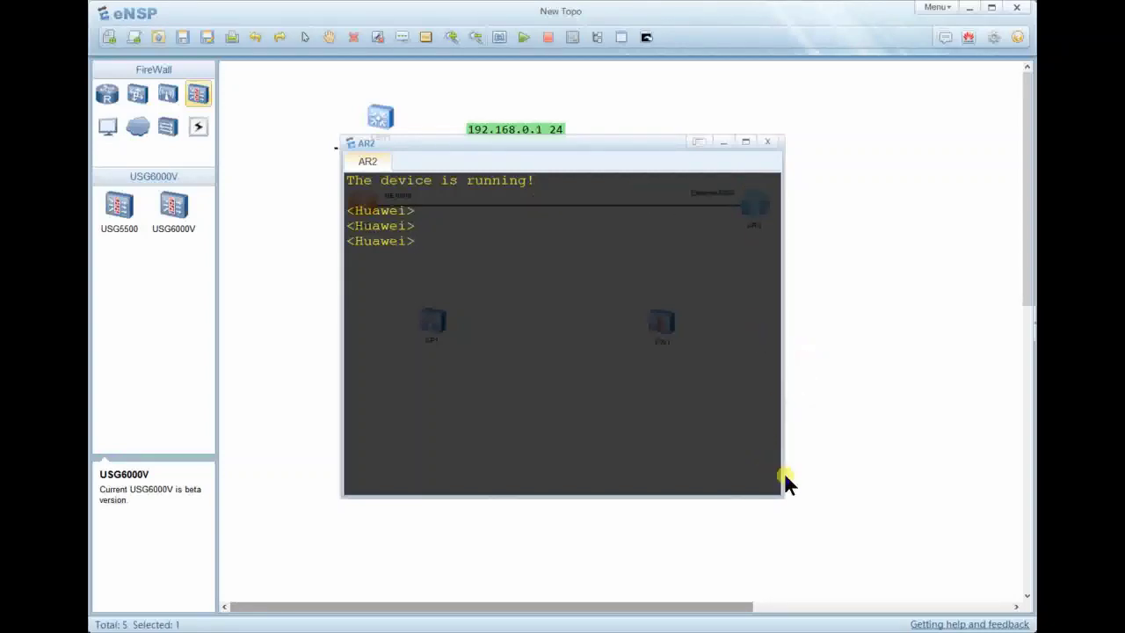
left_click_drag(781, 492, 849, 492)
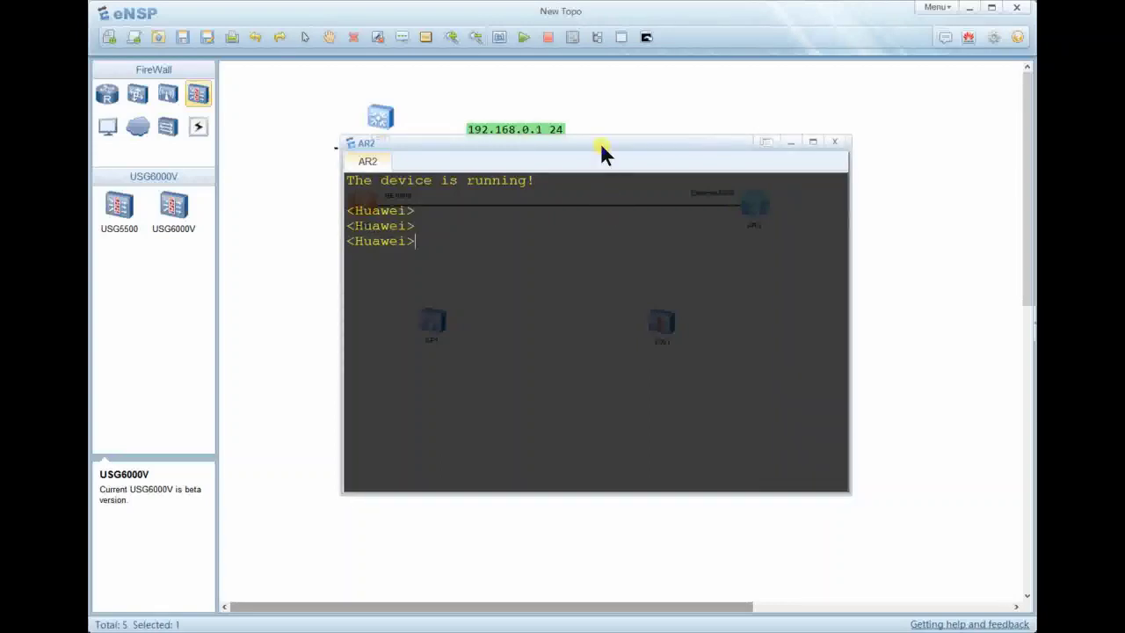
left_click_drag(572, 144, 489, 124)
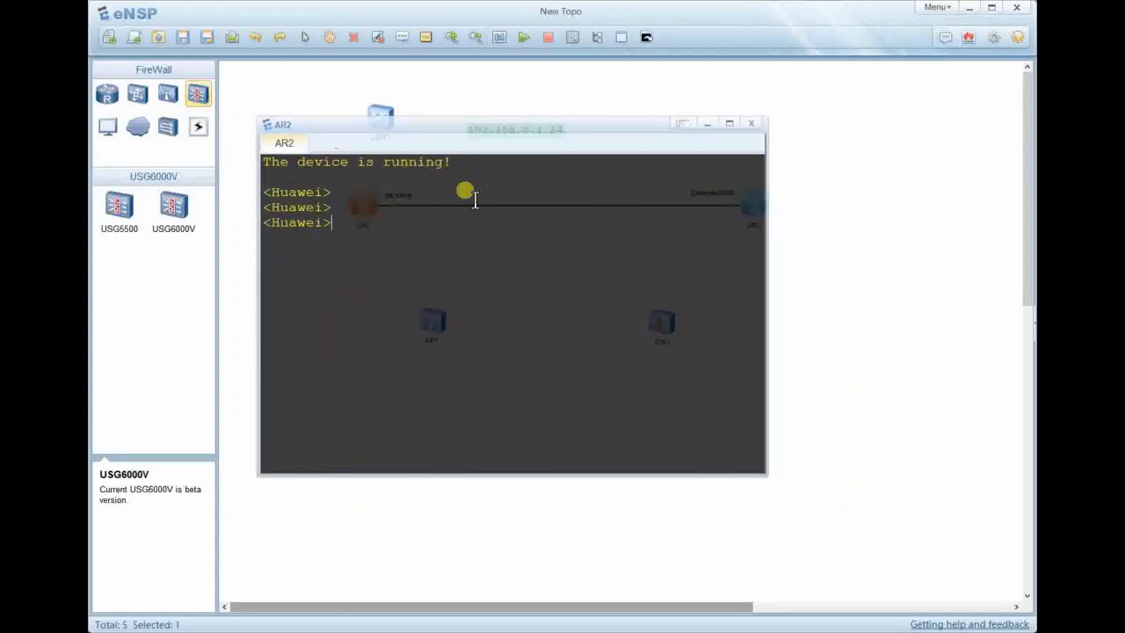
Enter the system view on AR2 with the sys command
key("Return")
type("sys")
key("Return")
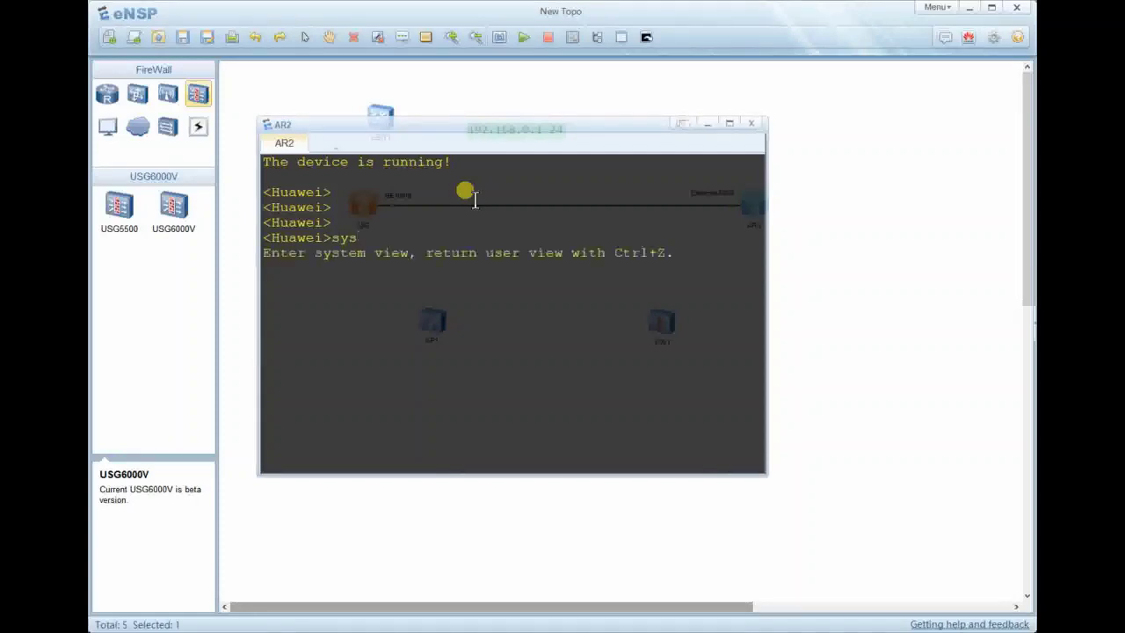
Set AR2's system name to ROUTER with the sysname command and close its console
type("sys")
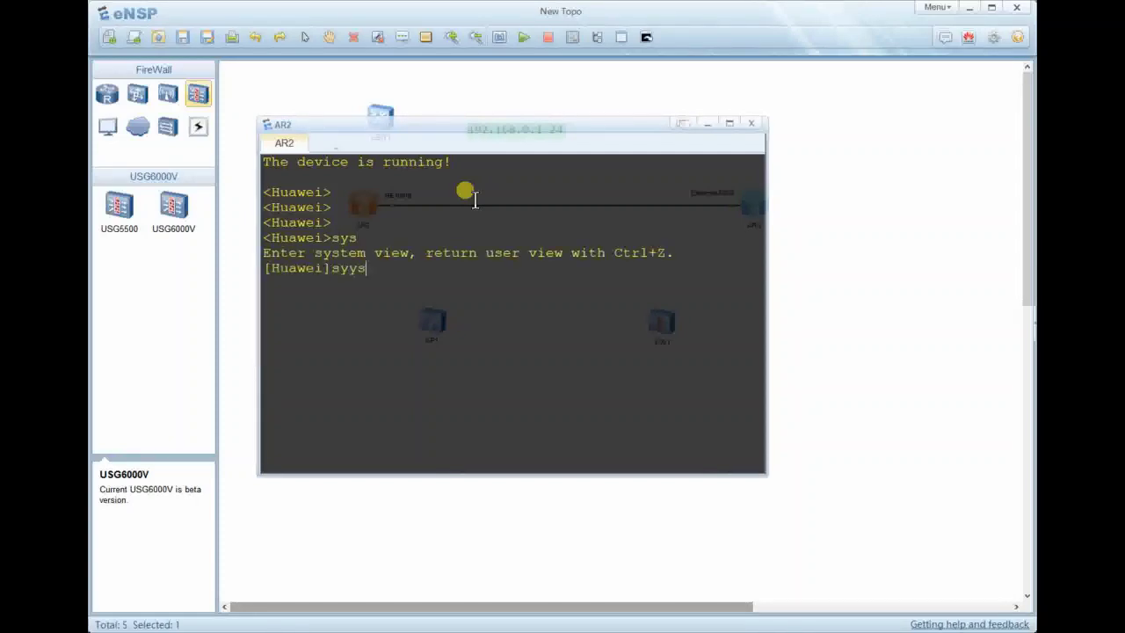
key("BackSpace")
key("Tab")
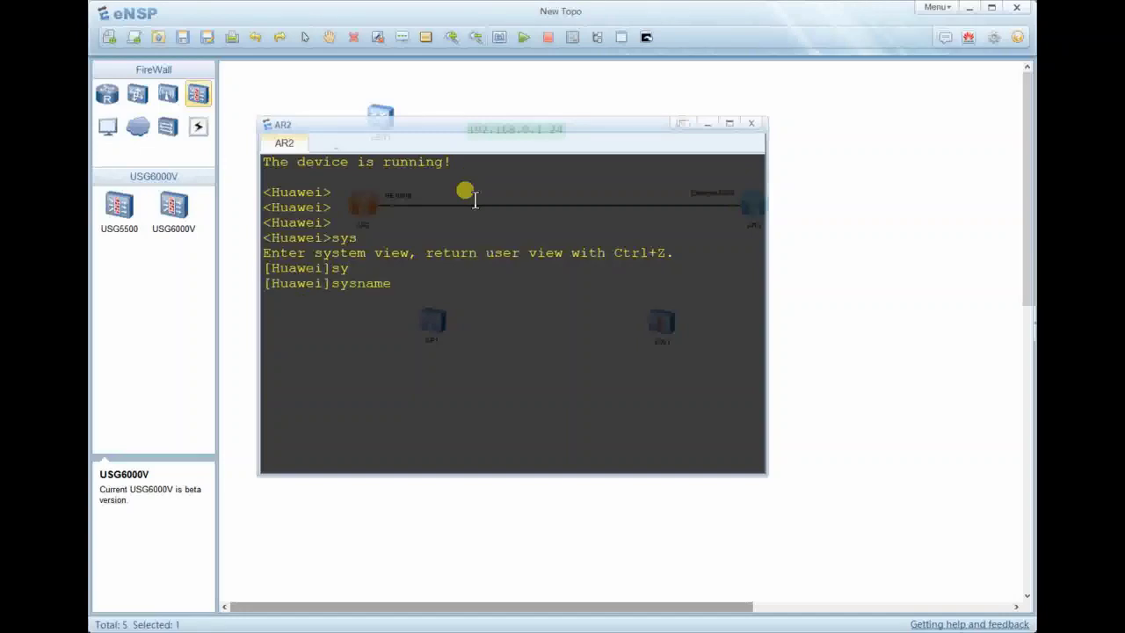
type("ROUTER")
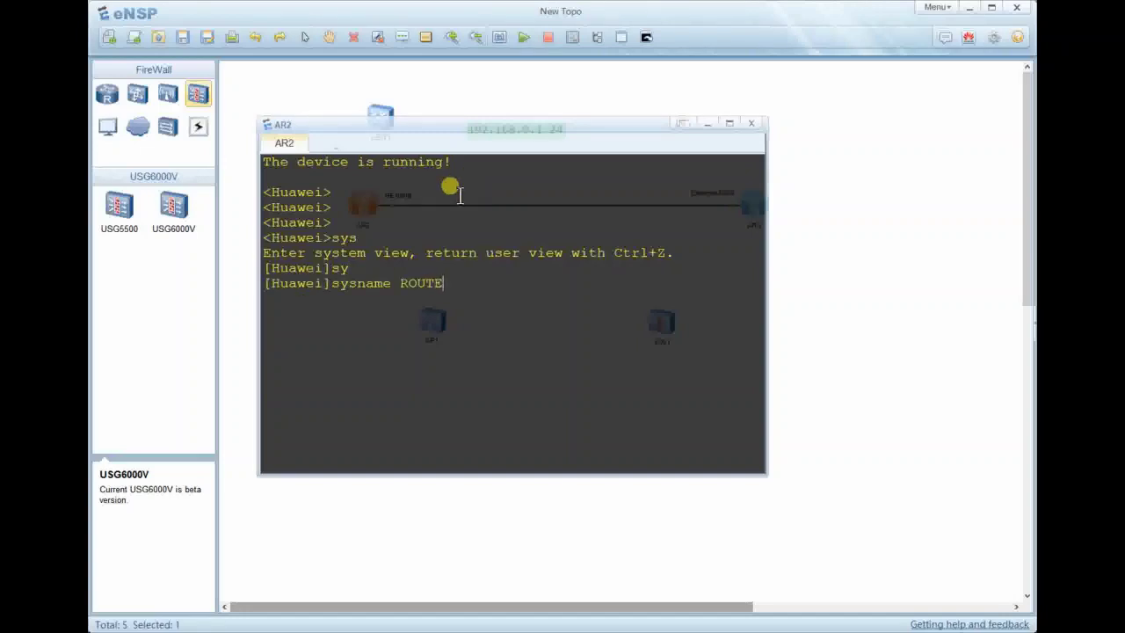
key("Return")
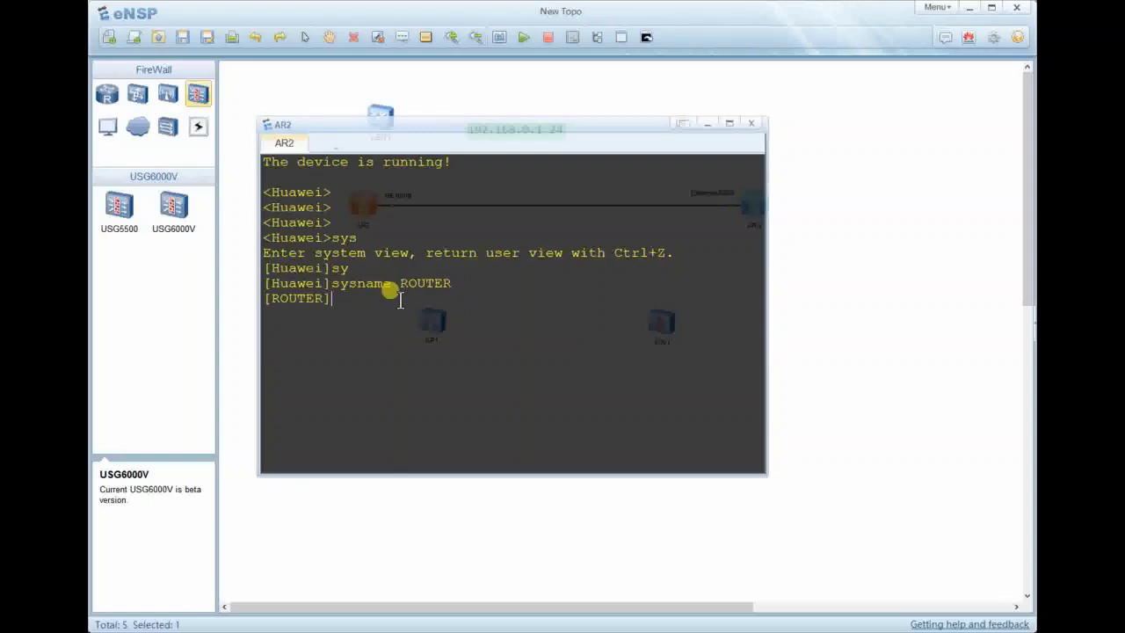
left_click(752, 123)
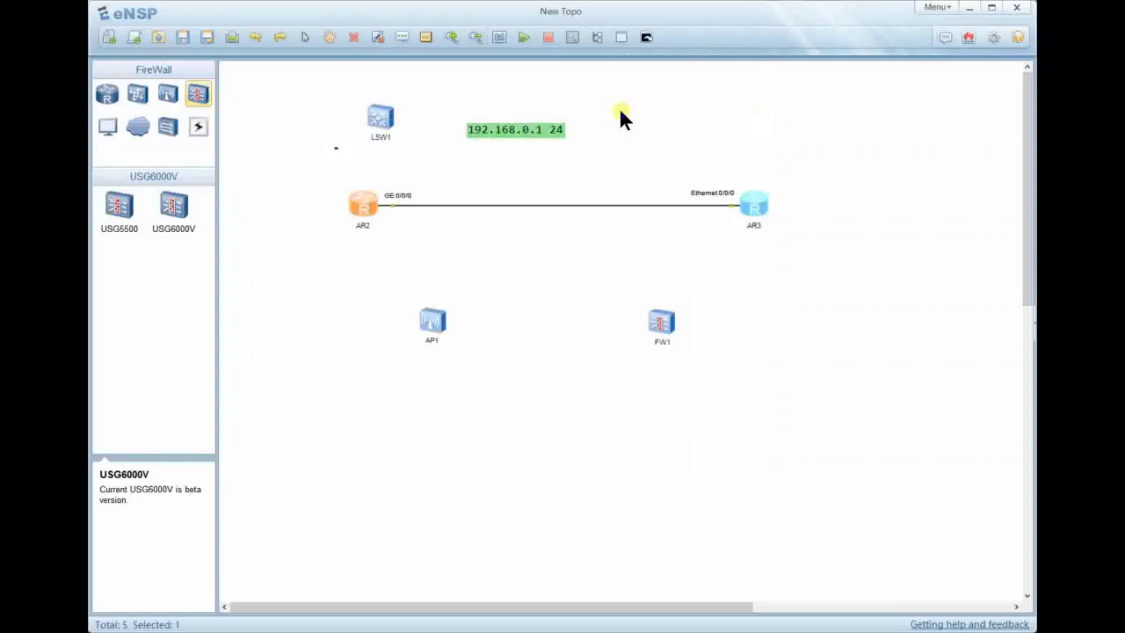
left_click(615, 111)
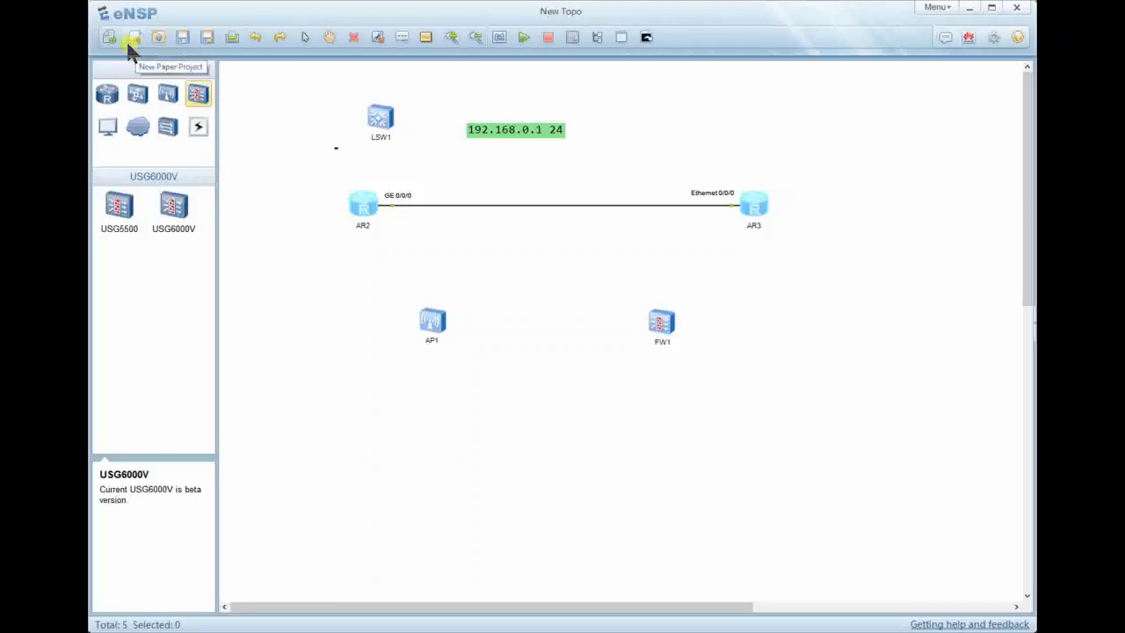
Open the save dialog for the topology and dismiss it without saving
left_click(182, 40)
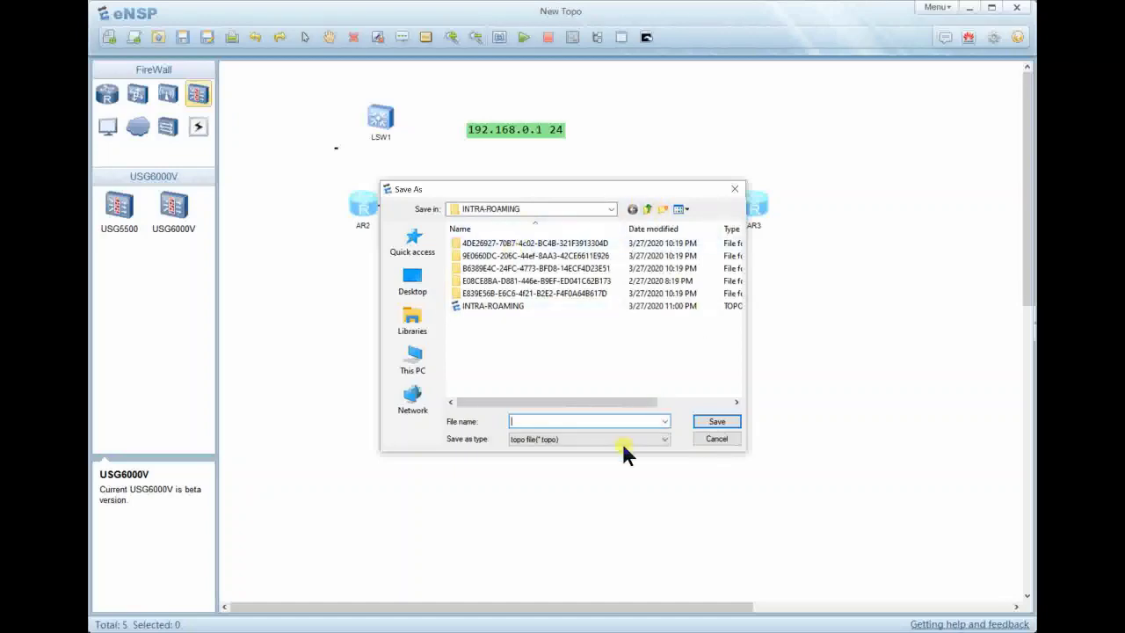
left_click(735, 189)
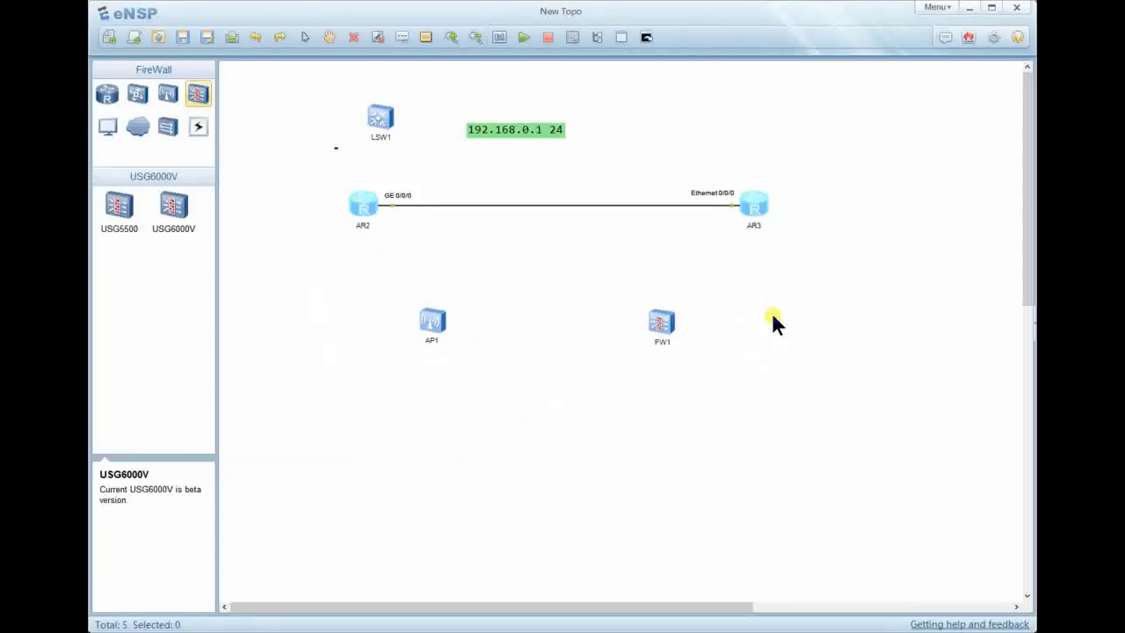
left_click_drag(351, 288, 387, 330)
left_click_drag(385, 290, 733, 394)
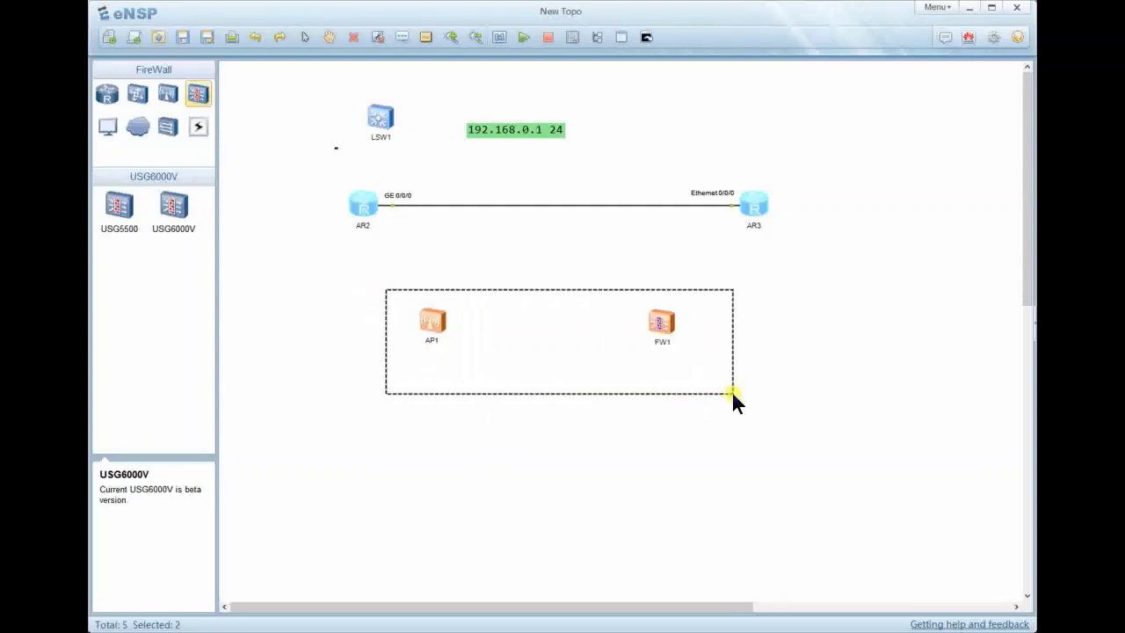
left_click(628, 473)
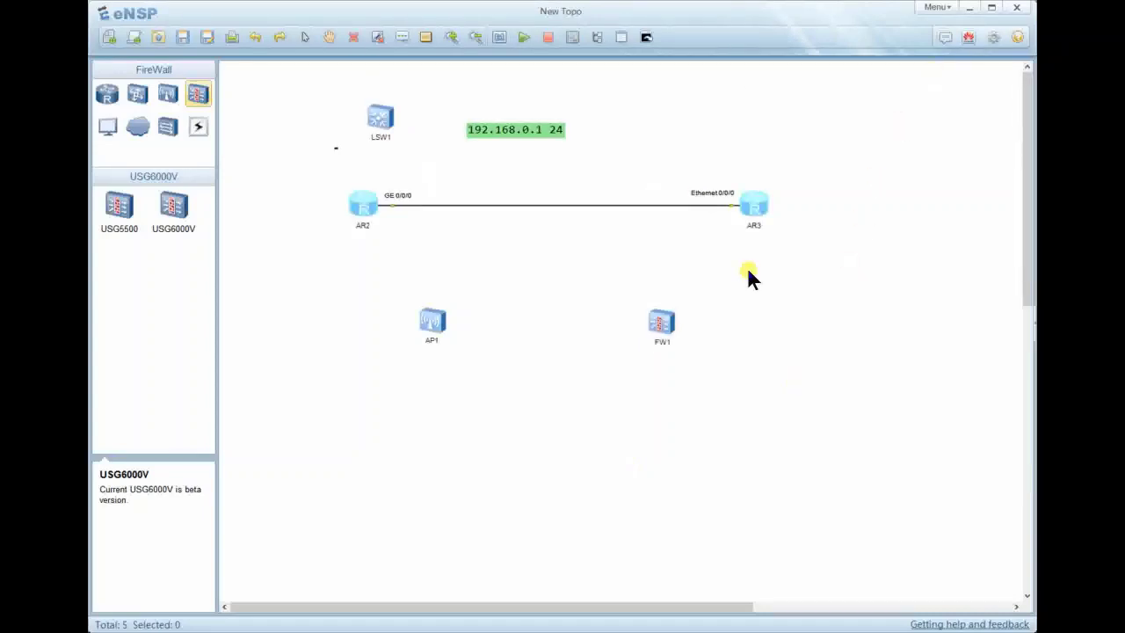
Minimize the eNSP window to reveal the desktop
key("alt+Tab")
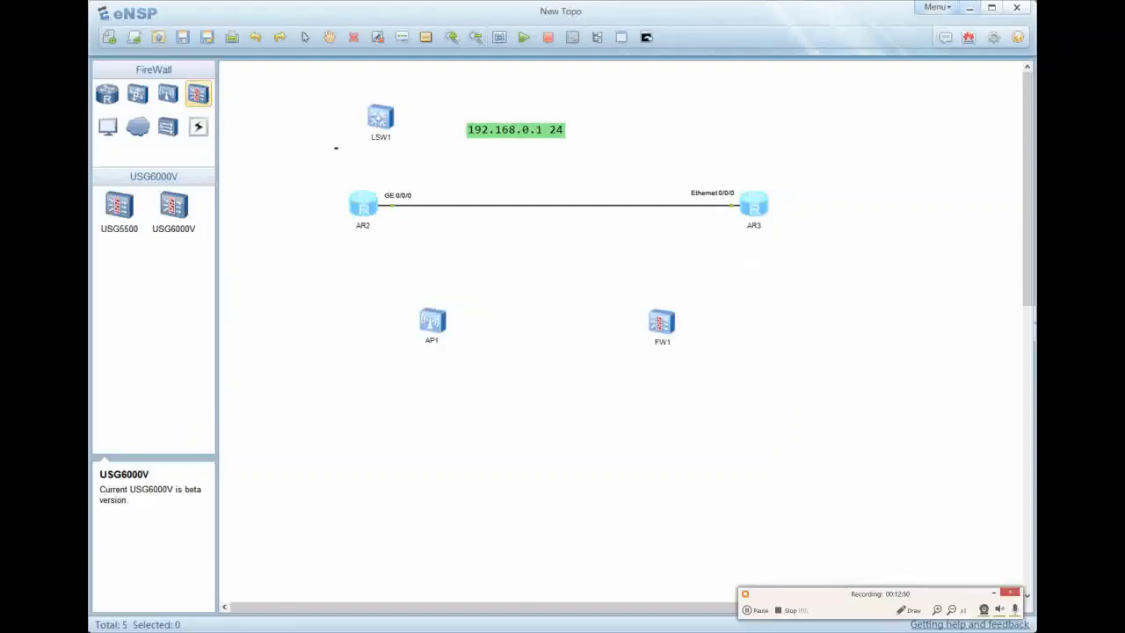
left_click(968, 7)
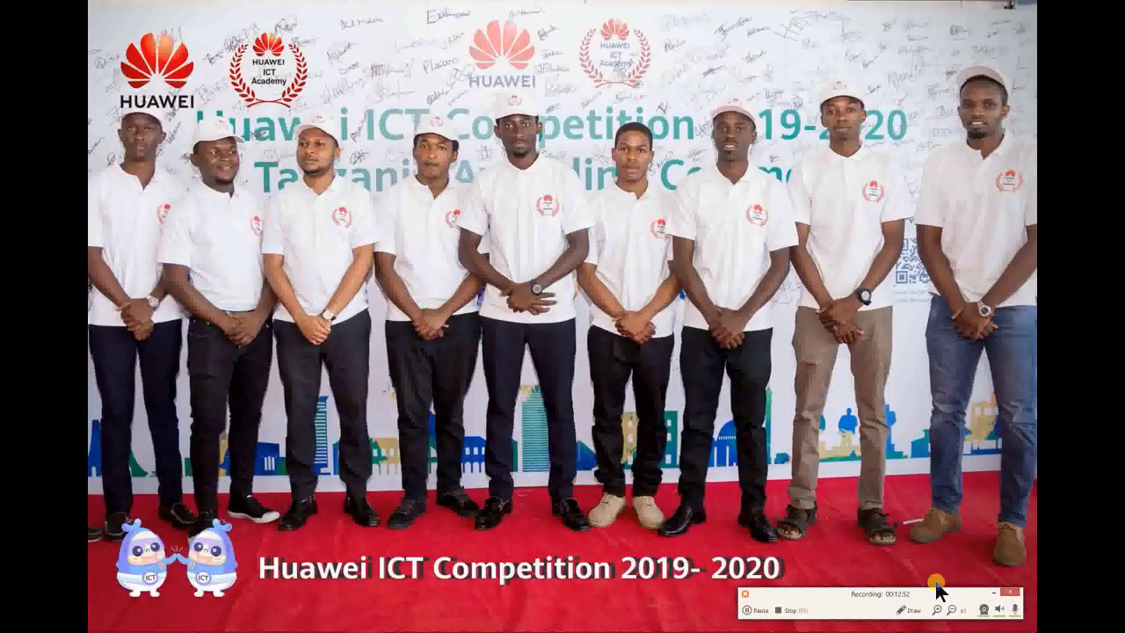